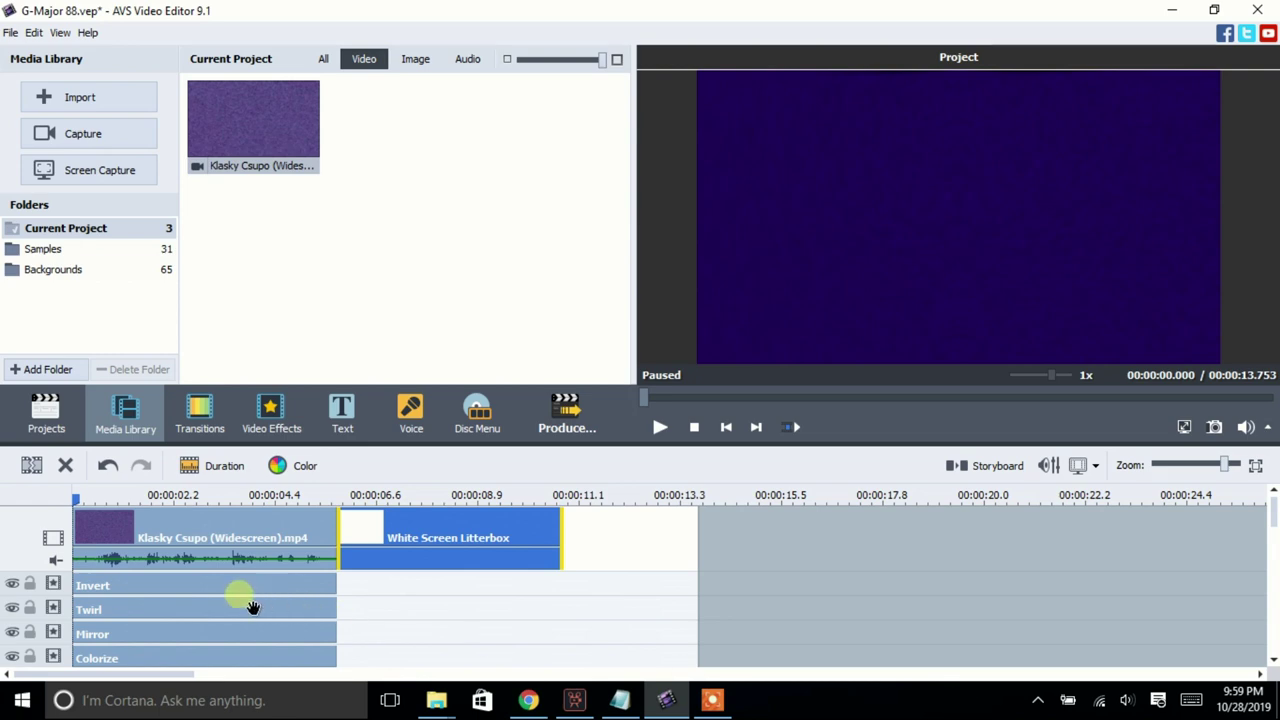
# Examine the settings of the Invert, Twirl, Mirror and Colorize effects applied to the Klasky Csupo (Widescreen) clip
pyautogui.click(133, 589)
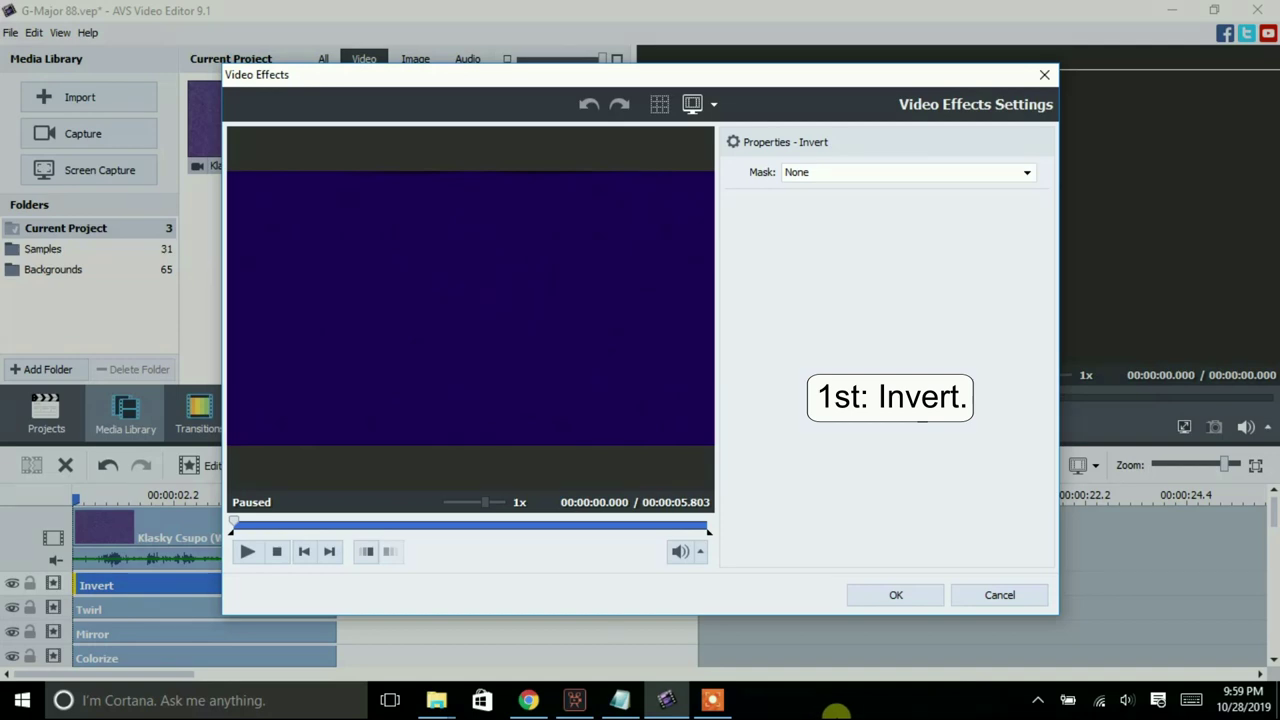
pyautogui.click(997, 596)
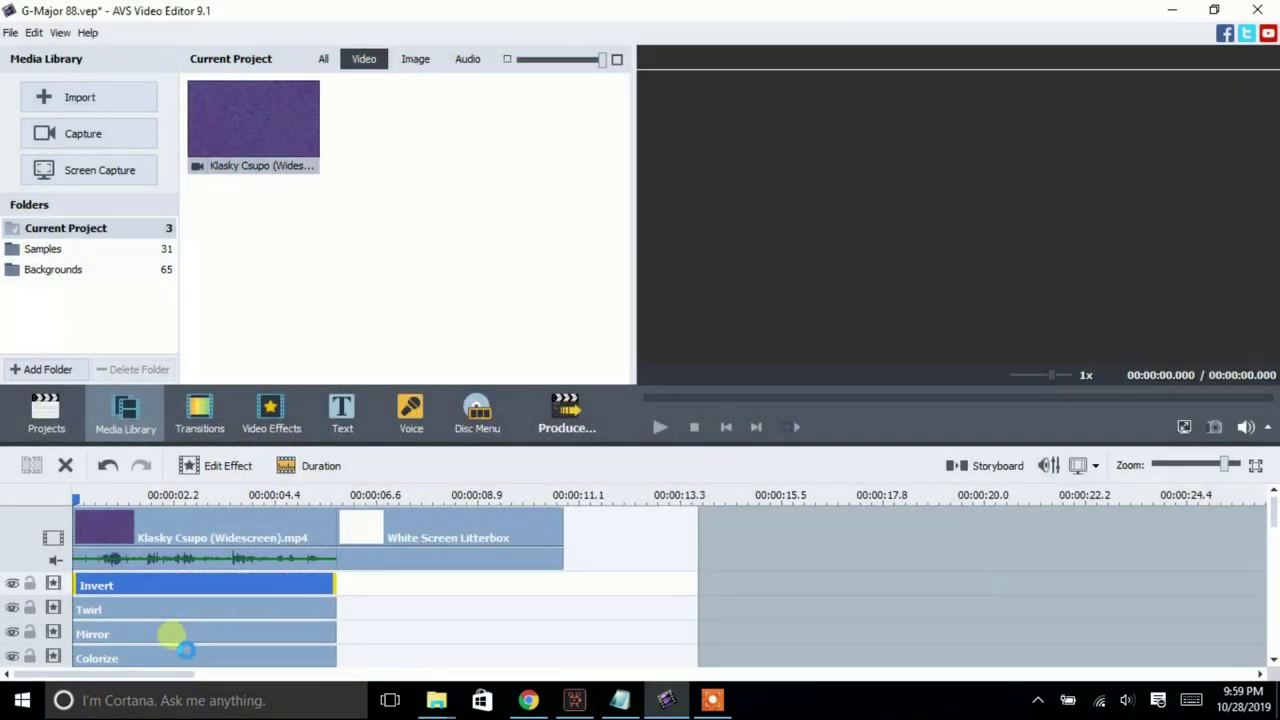
pyautogui.doubleClick(100, 609)
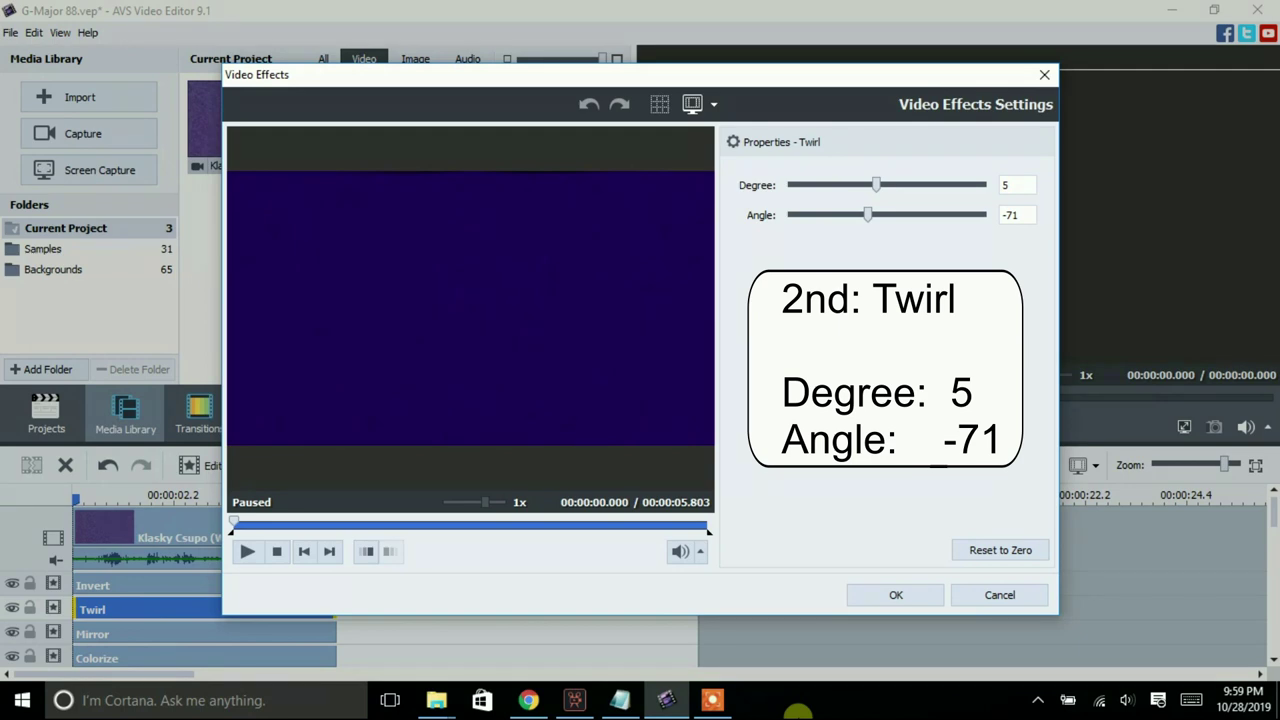
pyautogui.click(896, 595)
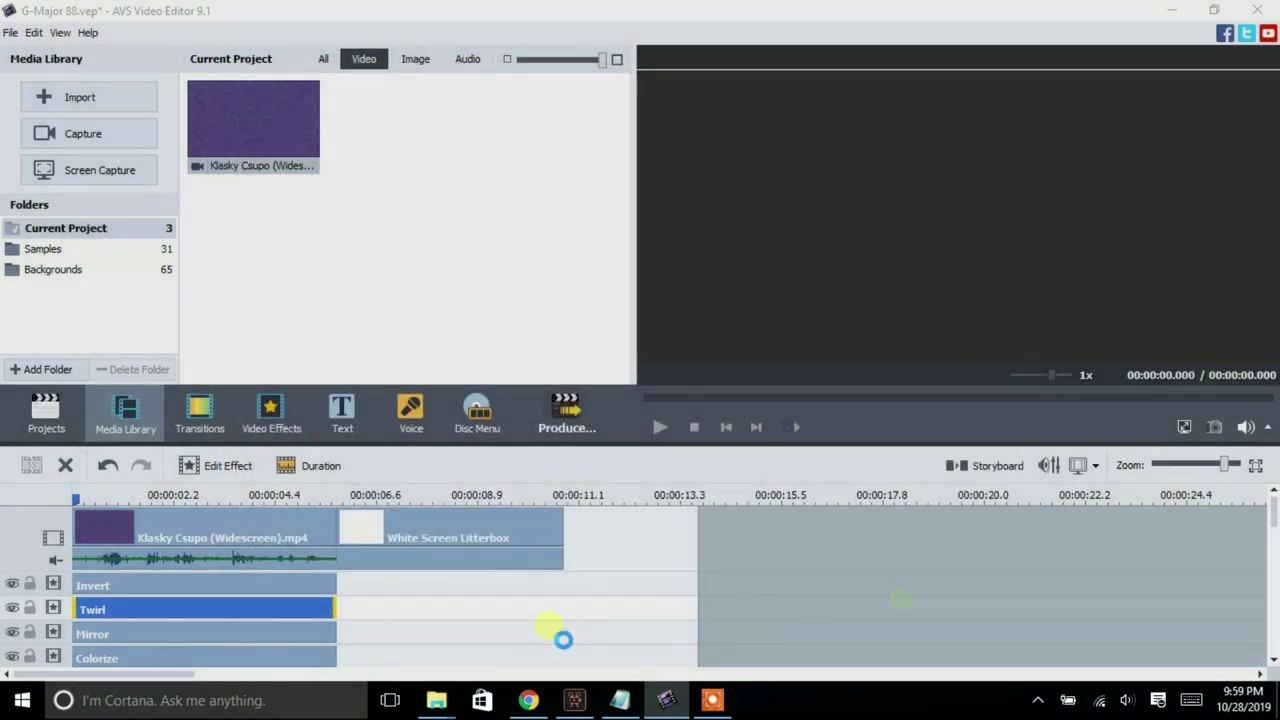
pyautogui.doubleClick(130, 634)
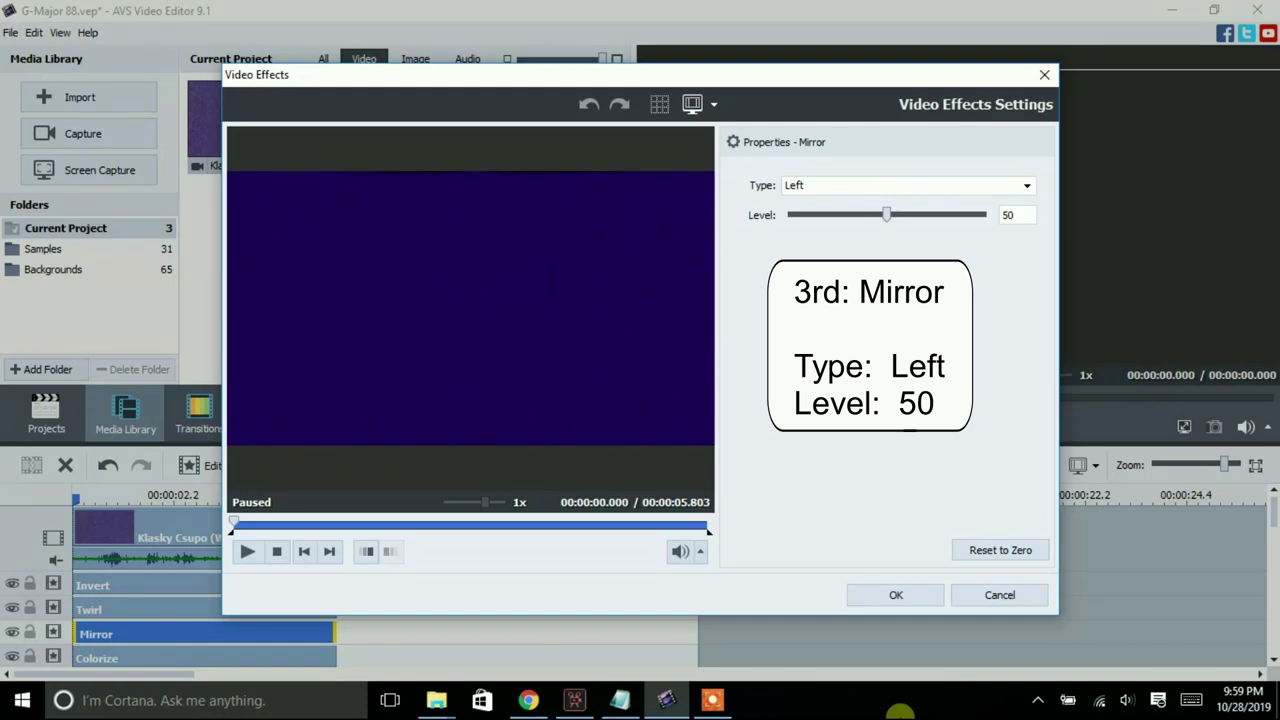
pyautogui.click(896, 595)
pyautogui.click(152, 658)
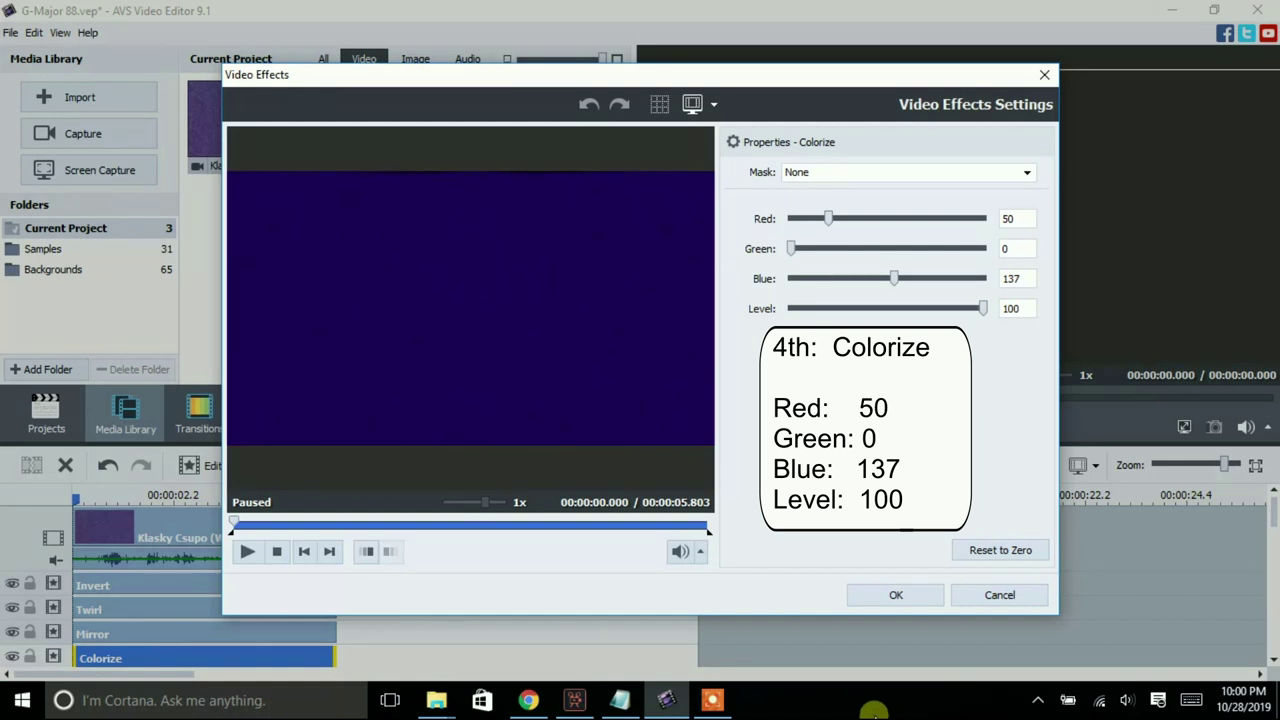
pyautogui.click(896, 595)
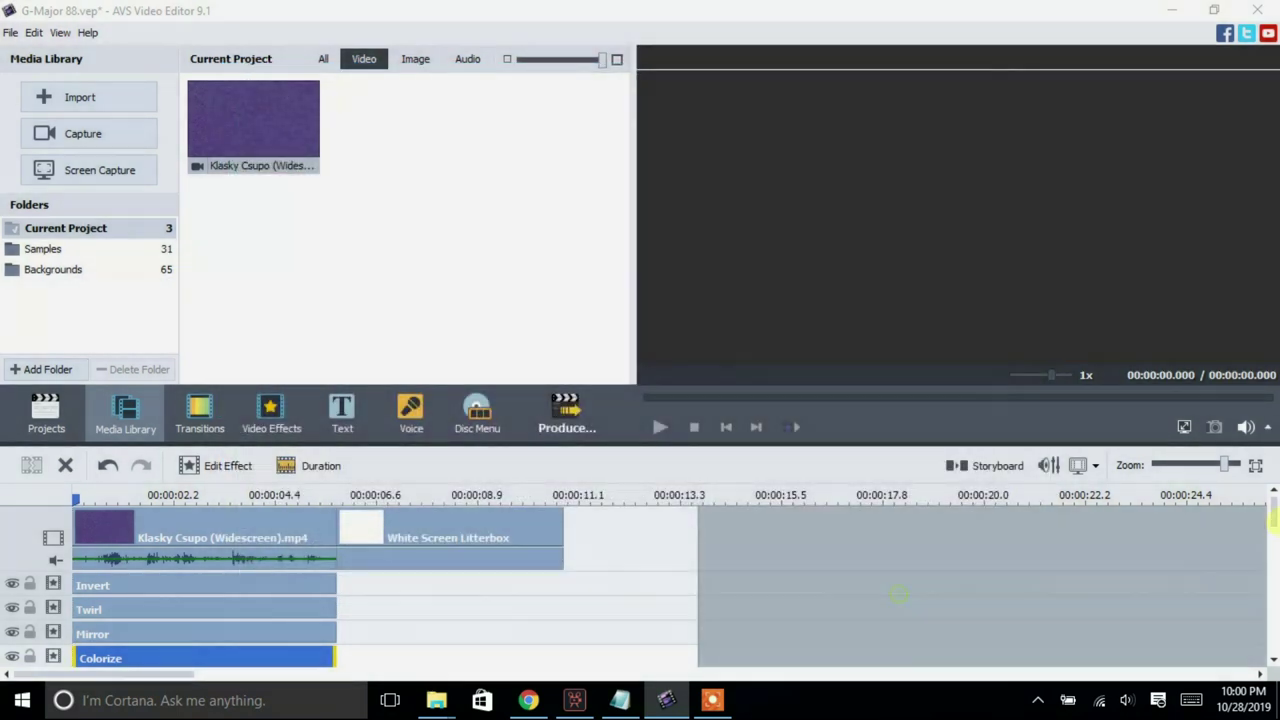
pyautogui.scroll(-2, 1272, 520)
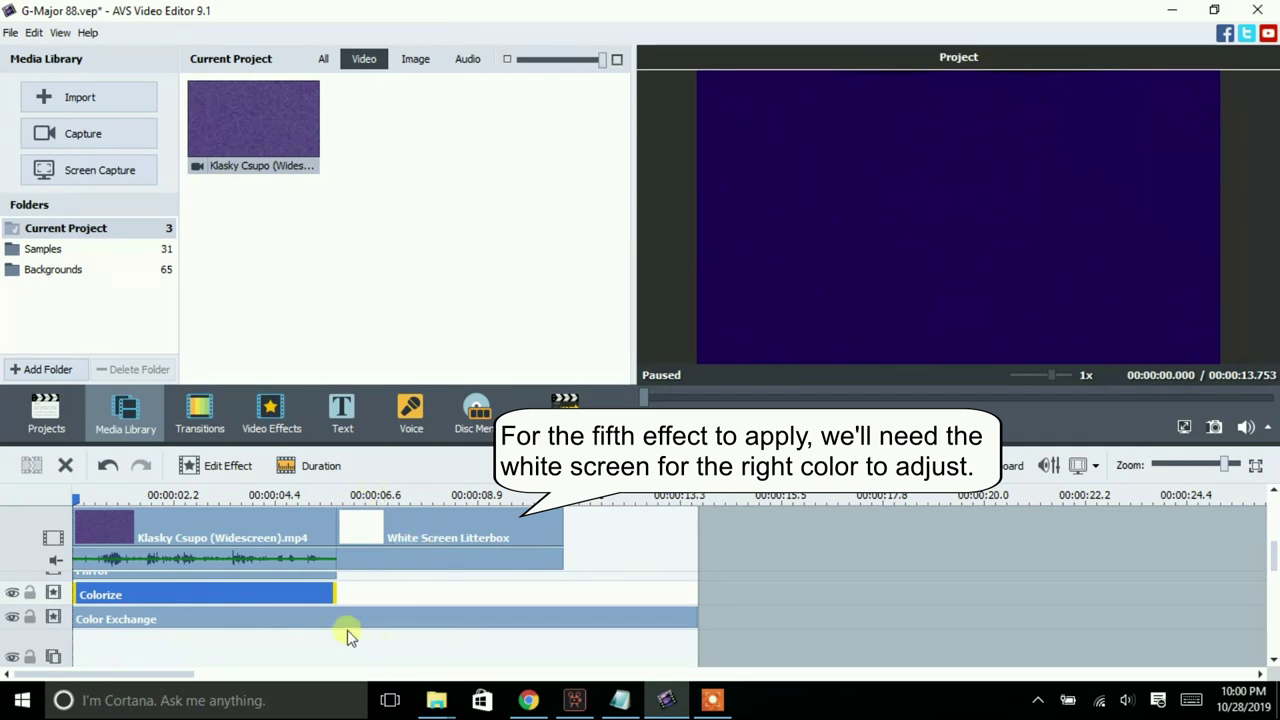
pyautogui.doubleClick(275, 619)
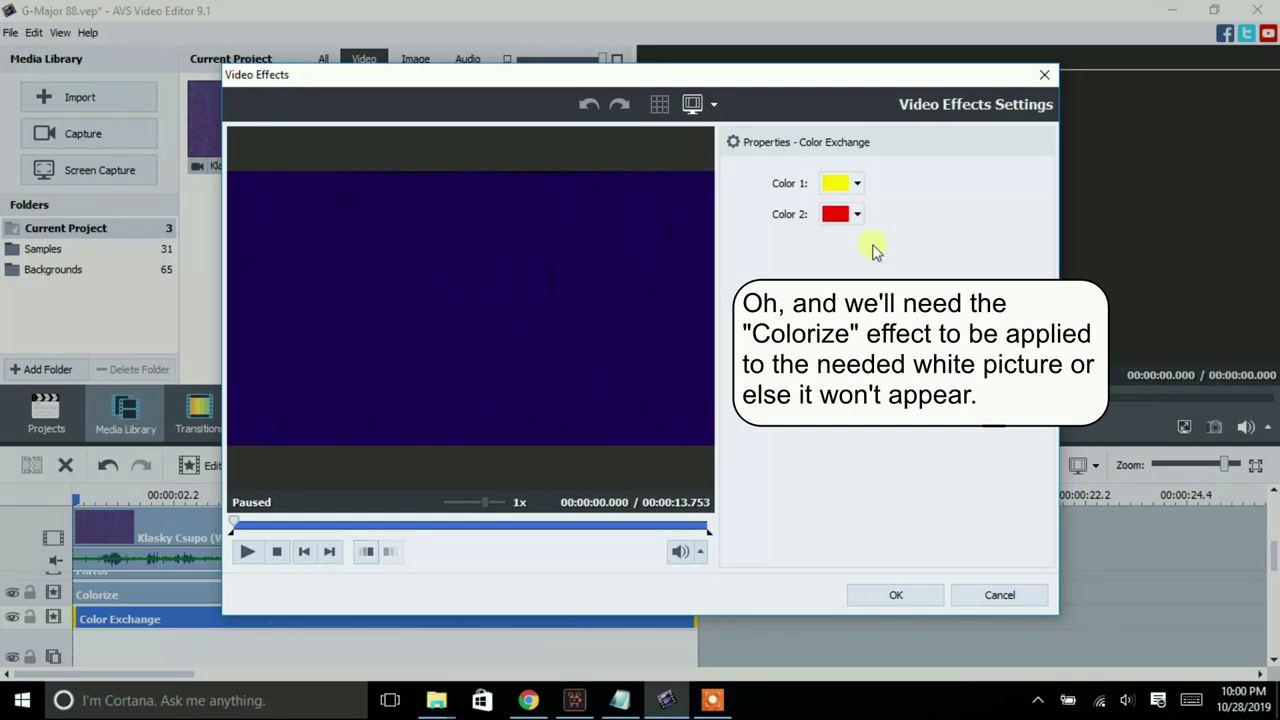
pyautogui.click(307, 527)
pyautogui.moveTo(310, 535); pyautogui.dragTo(517, 522)
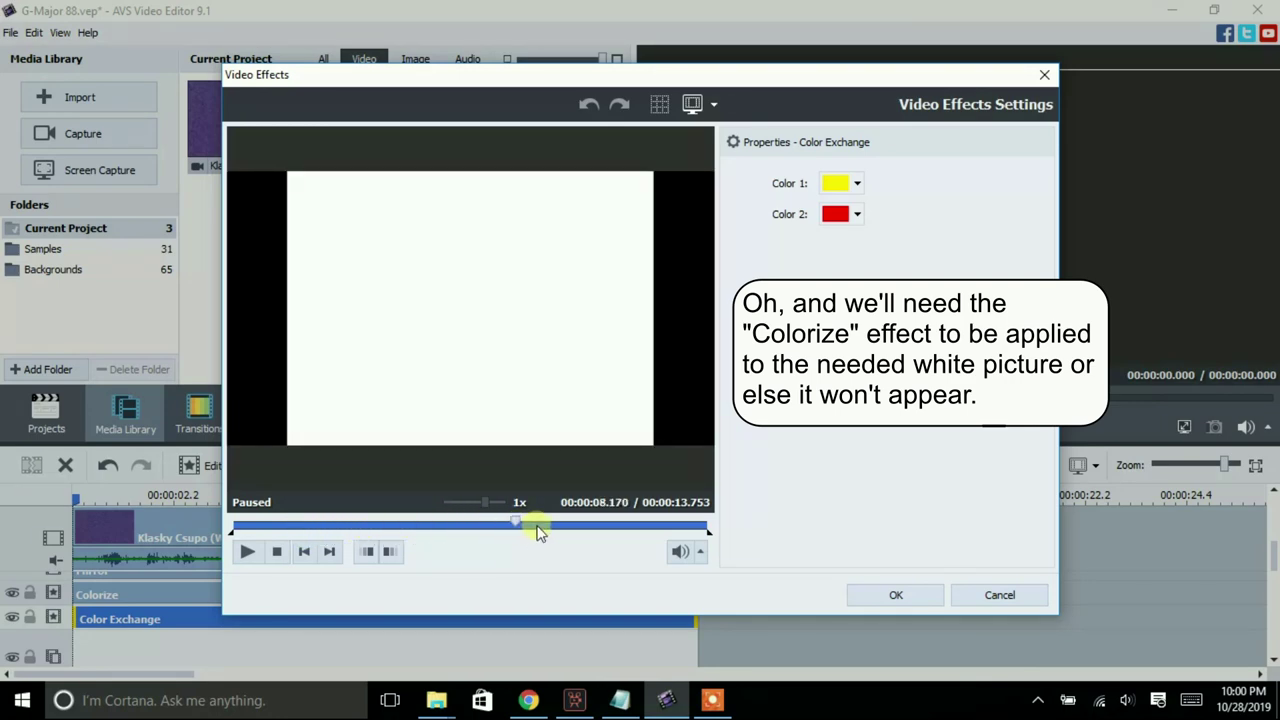
pyautogui.click(985, 595)
# Extend the Colorize effect to about 00:00:08.8 over the White Screen Litterbox clip and move the playhead onto that overlap
pyautogui.click(334, 600)
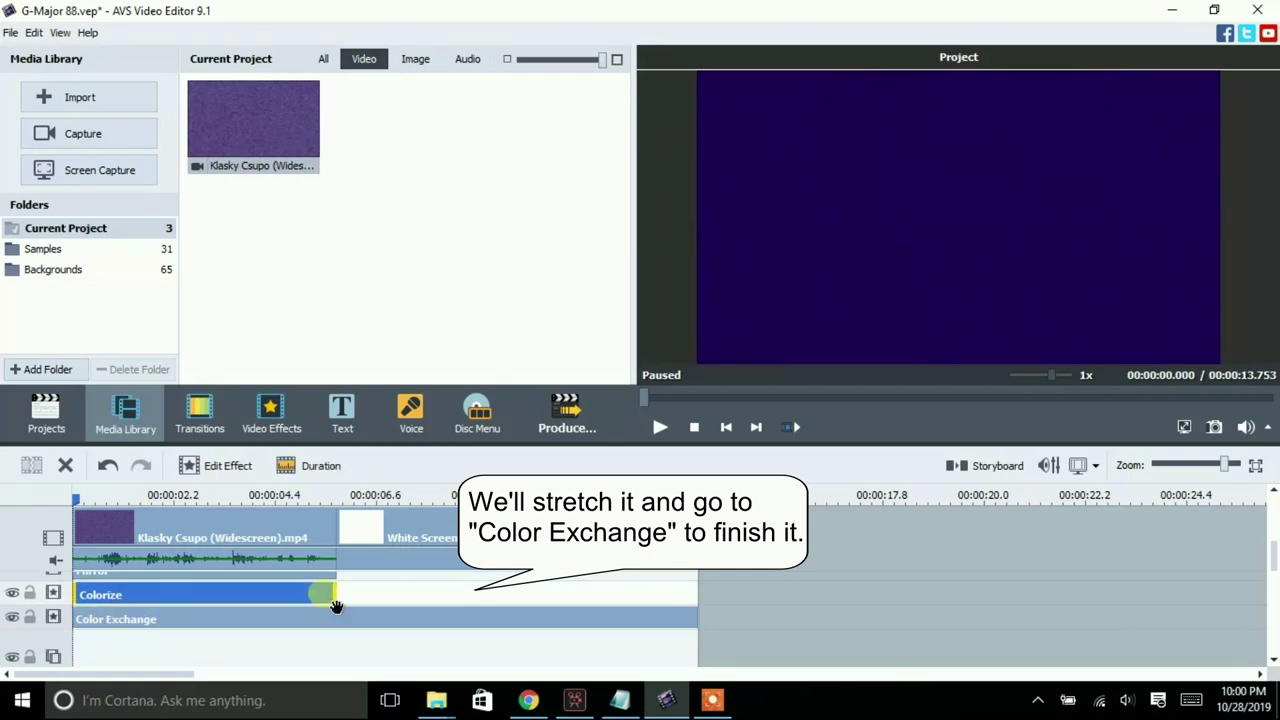
pyautogui.moveTo(336, 600); pyautogui.dragTo(474, 598)
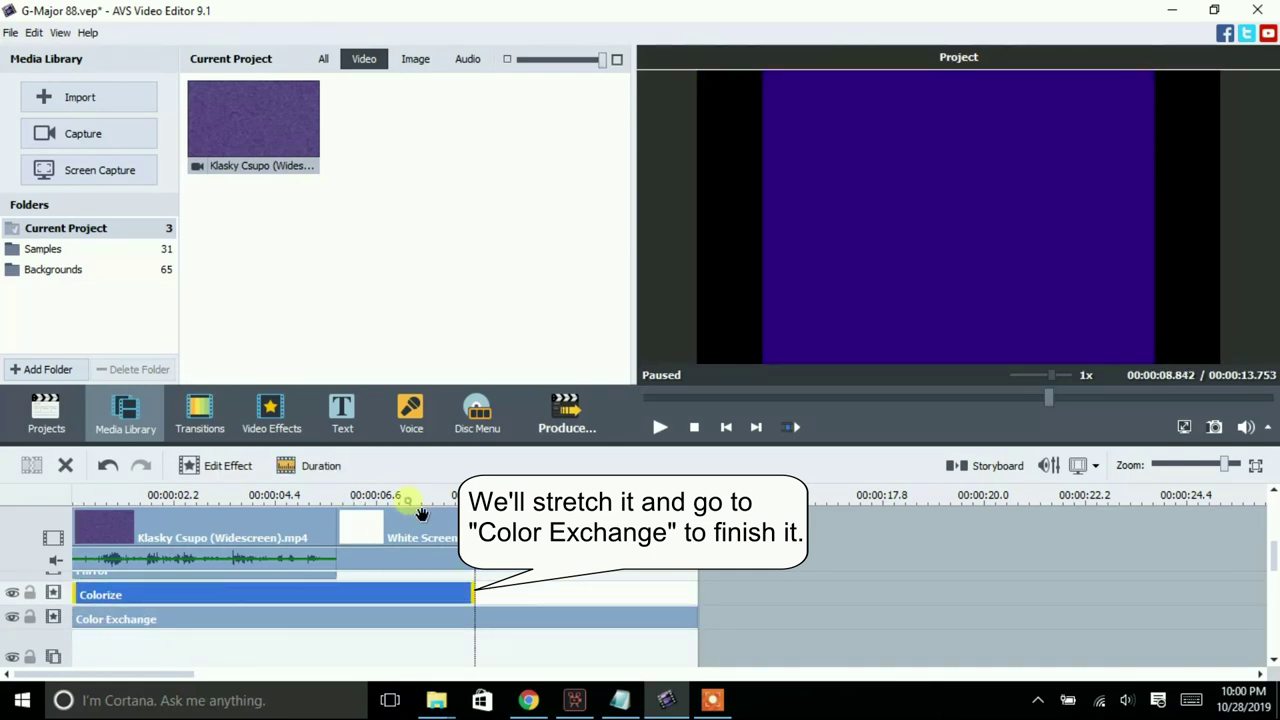
pyautogui.click(409, 497)
# In the Color Exchange effect's settings, sample the purple of the colorized white screen as Color 1
pyautogui.click(403, 620)
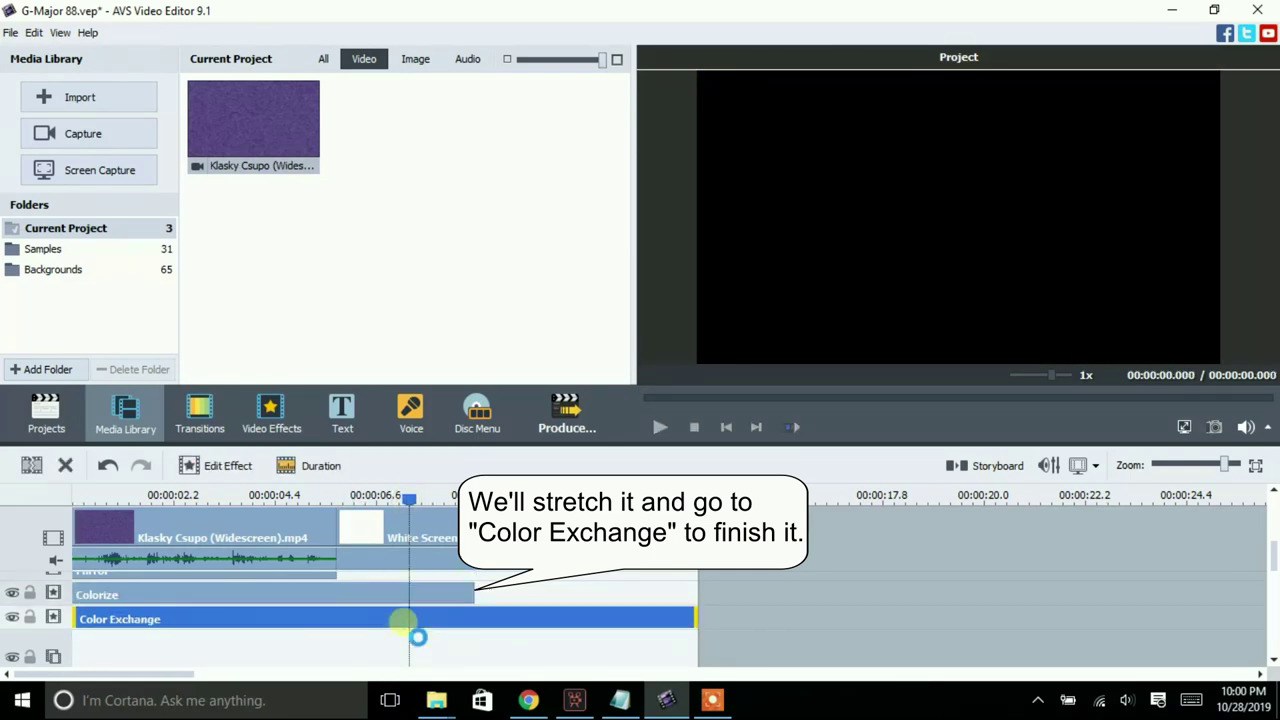
pyautogui.doubleClick(400, 619)
pyautogui.moveTo(431, 524); pyautogui.dragTo(500, 532)
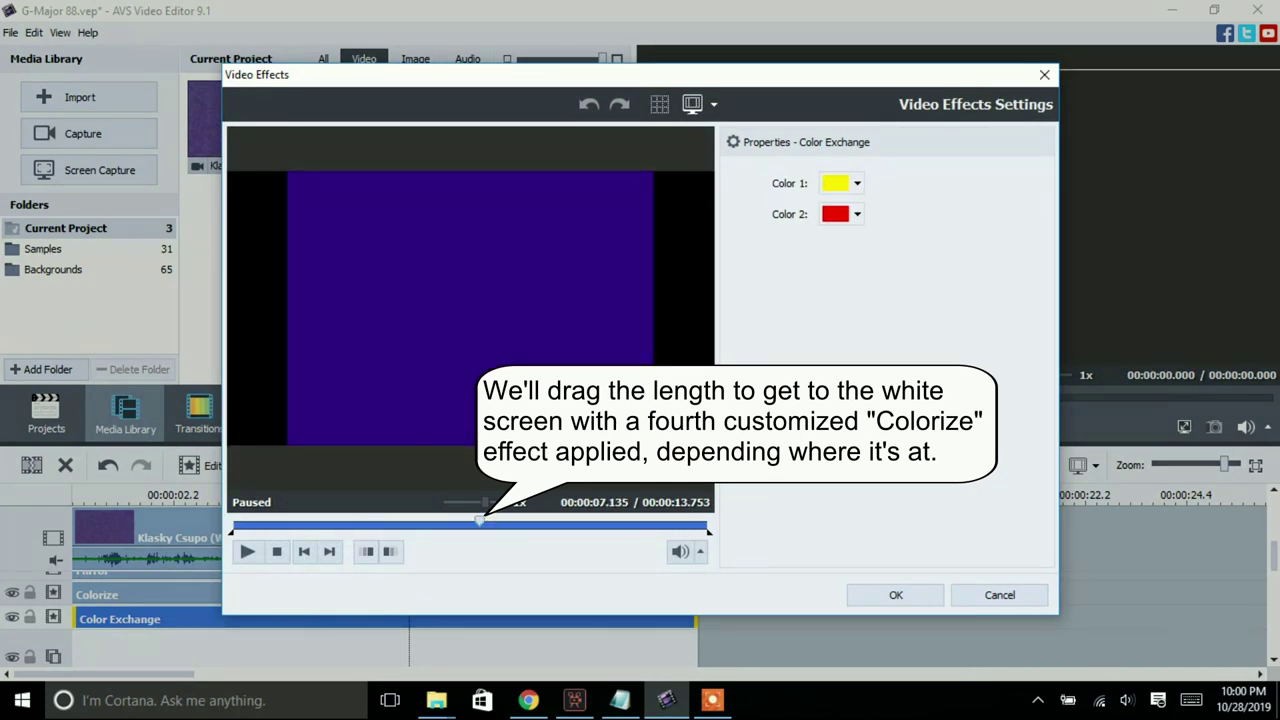
pyautogui.click(833, 184)
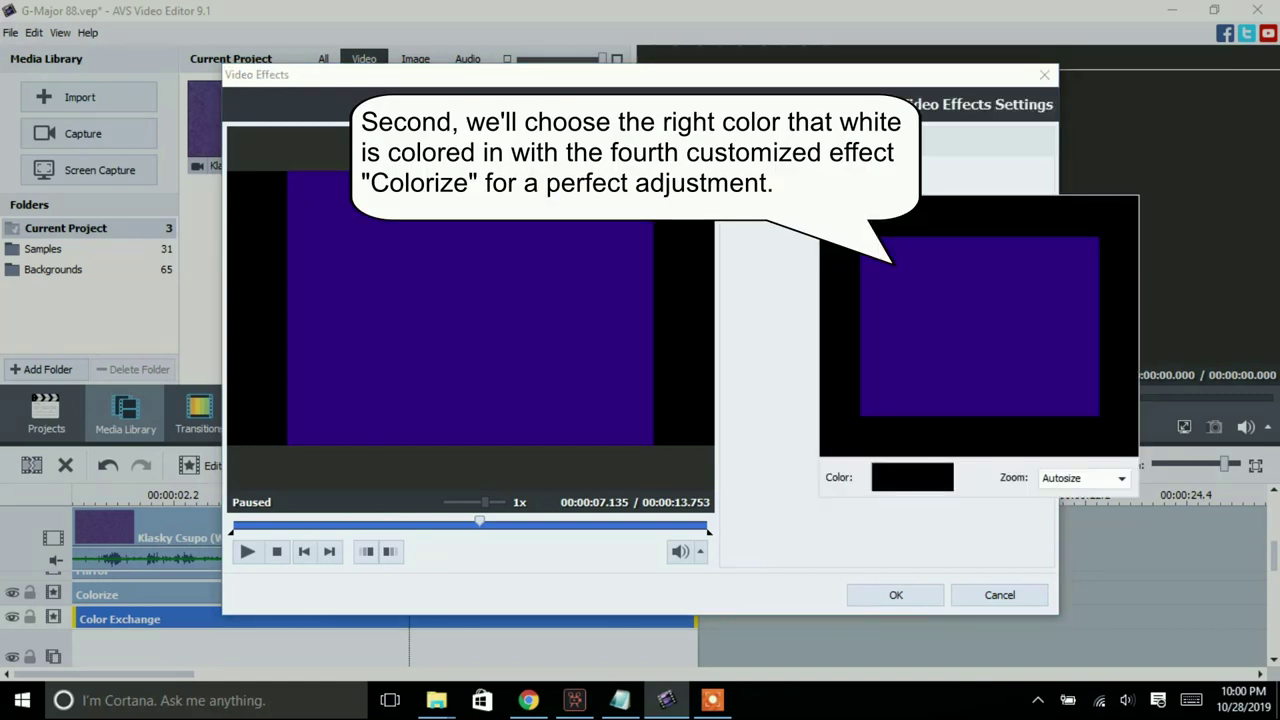
pyautogui.click(945, 303)
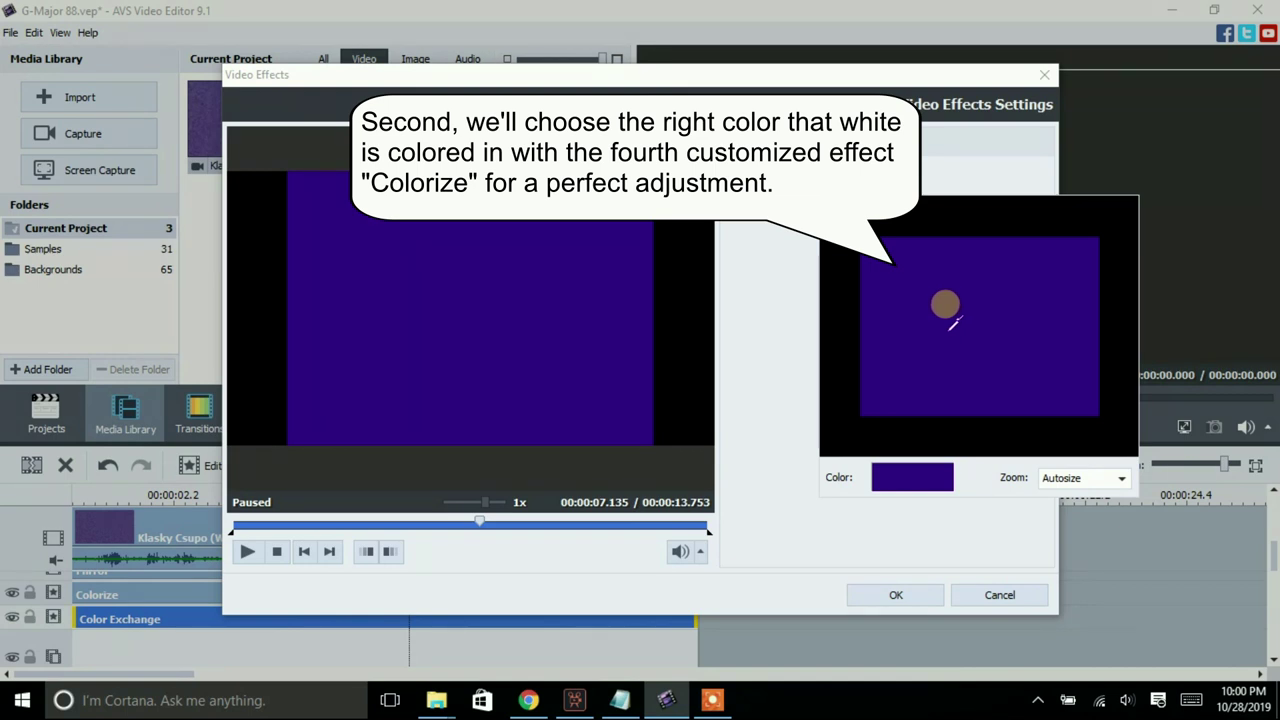
pyautogui.press('Return')
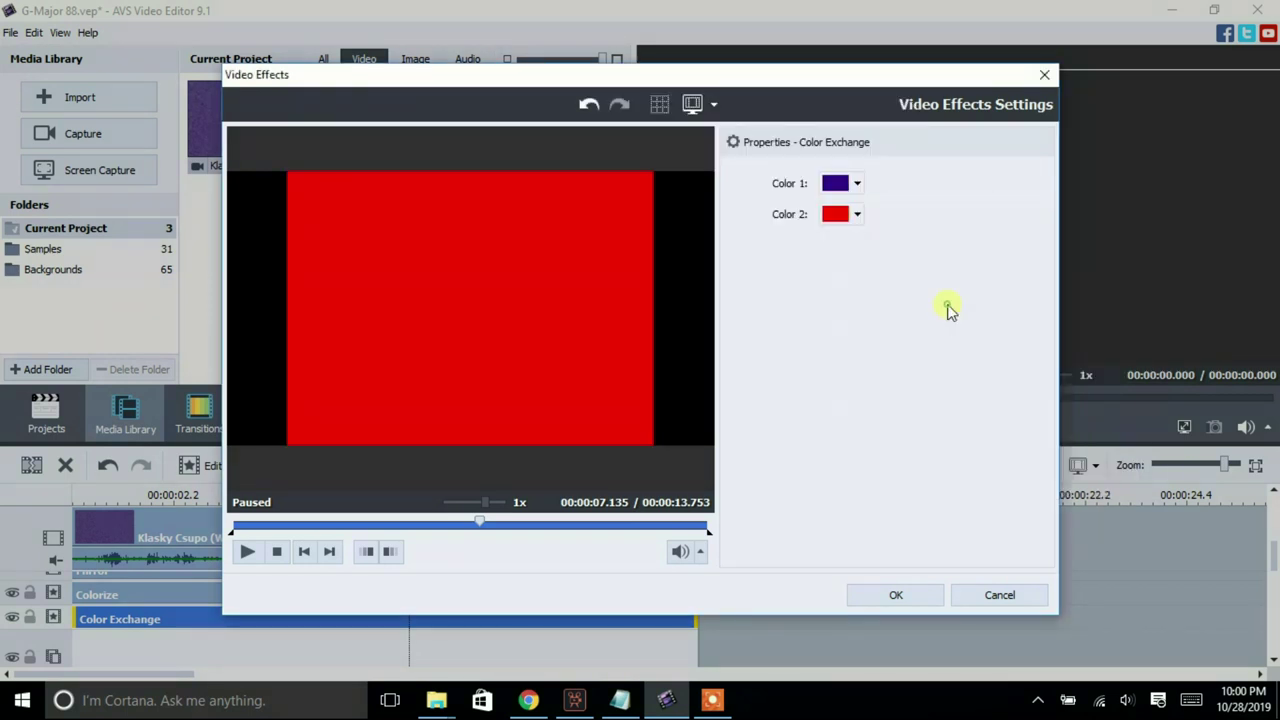
# Set Color 2 of the Color Exchange effect to magenta and apply the settings
pyautogui.click(858, 216)
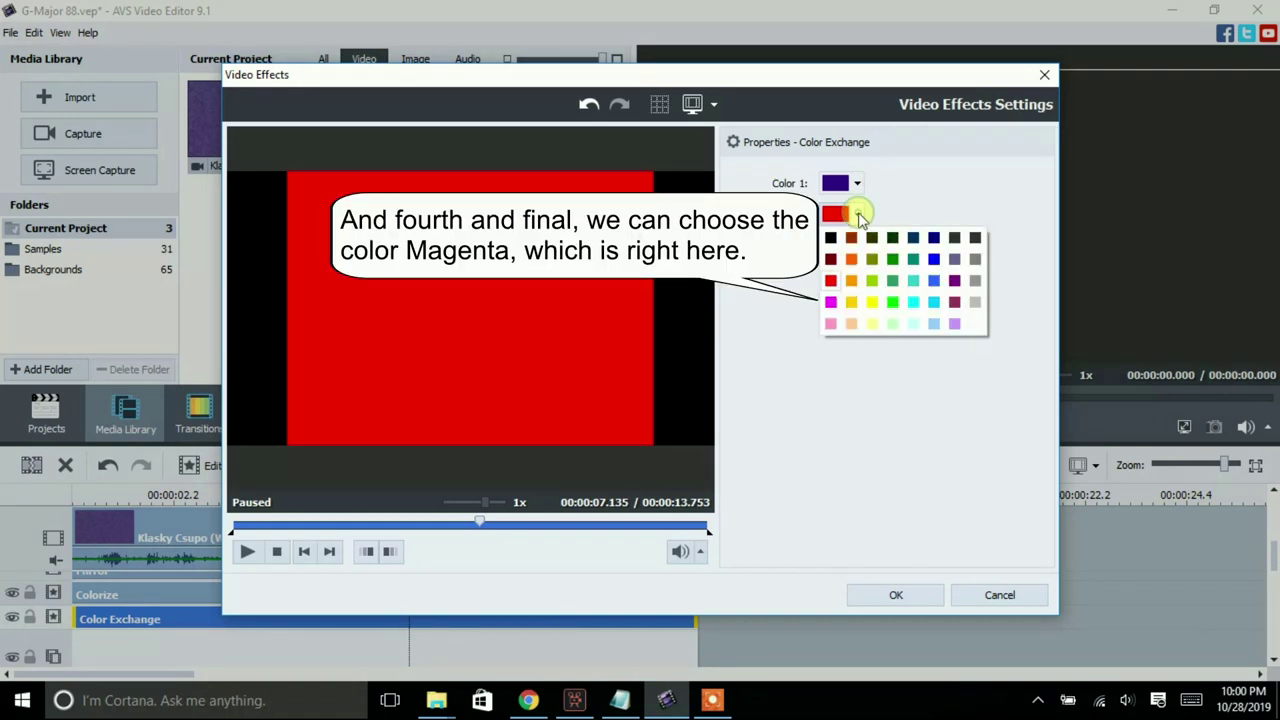
pyautogui.click(831, 303)
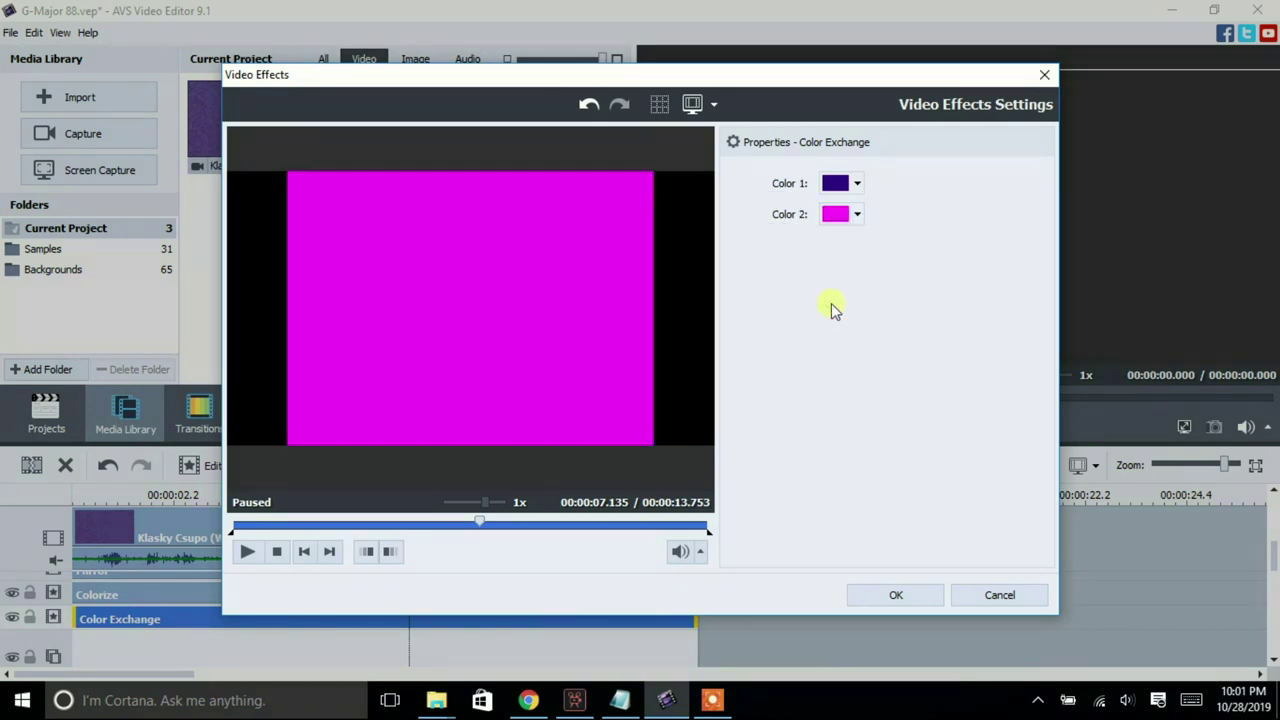
pyautogui.click(897, 596)
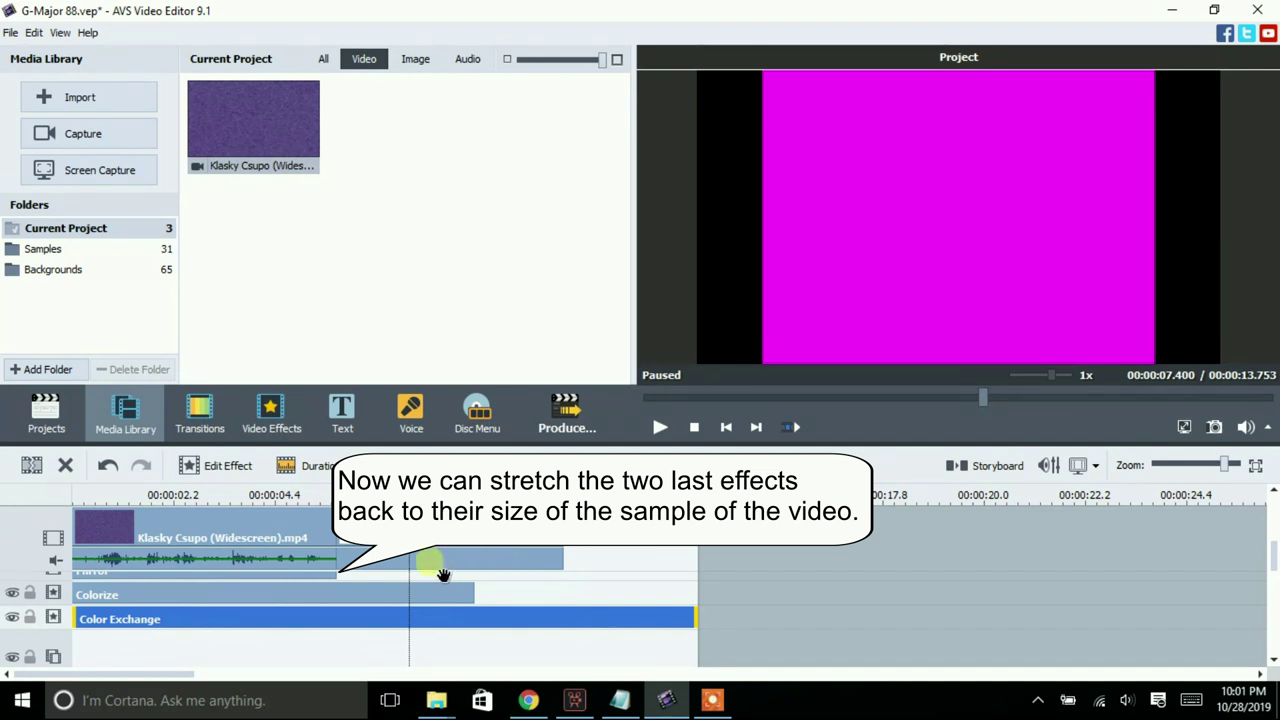
# Shorten the Colorize and Color Exchange effects to end with the Klasky Csupo (Widescreen) clip at 00:00:05.803
pyautogui.click(423, 608)
pyautogui.click(476, 598)
pyautogui.moveTo(487, 607); pyautogui.dragTo(337, 597)
pyautogui.click(563, 619)
pyautogui.moveTo(697, 620); pyautogui.dragTo(362, 615)
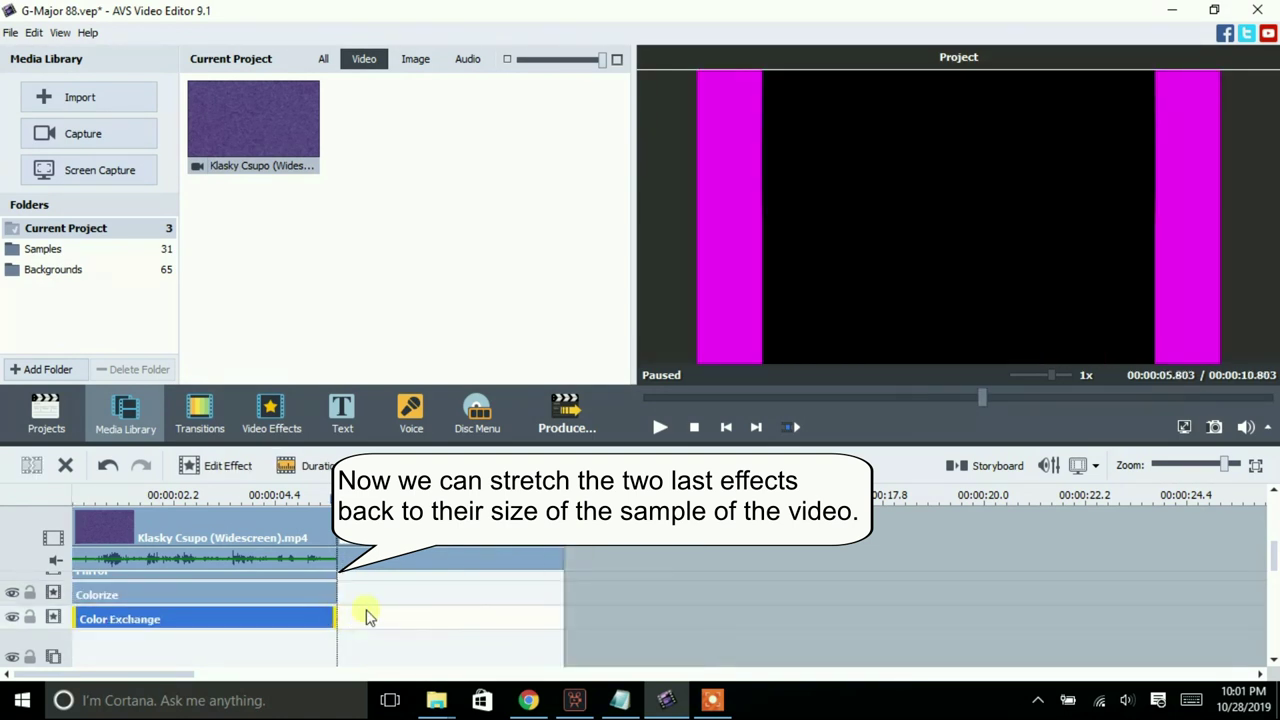
# Delete the White Screen Litterbox clip and add Klasky Csupo (Widescreen) to the audio track at the start of the timeline
pyautogui.click(435, 540)
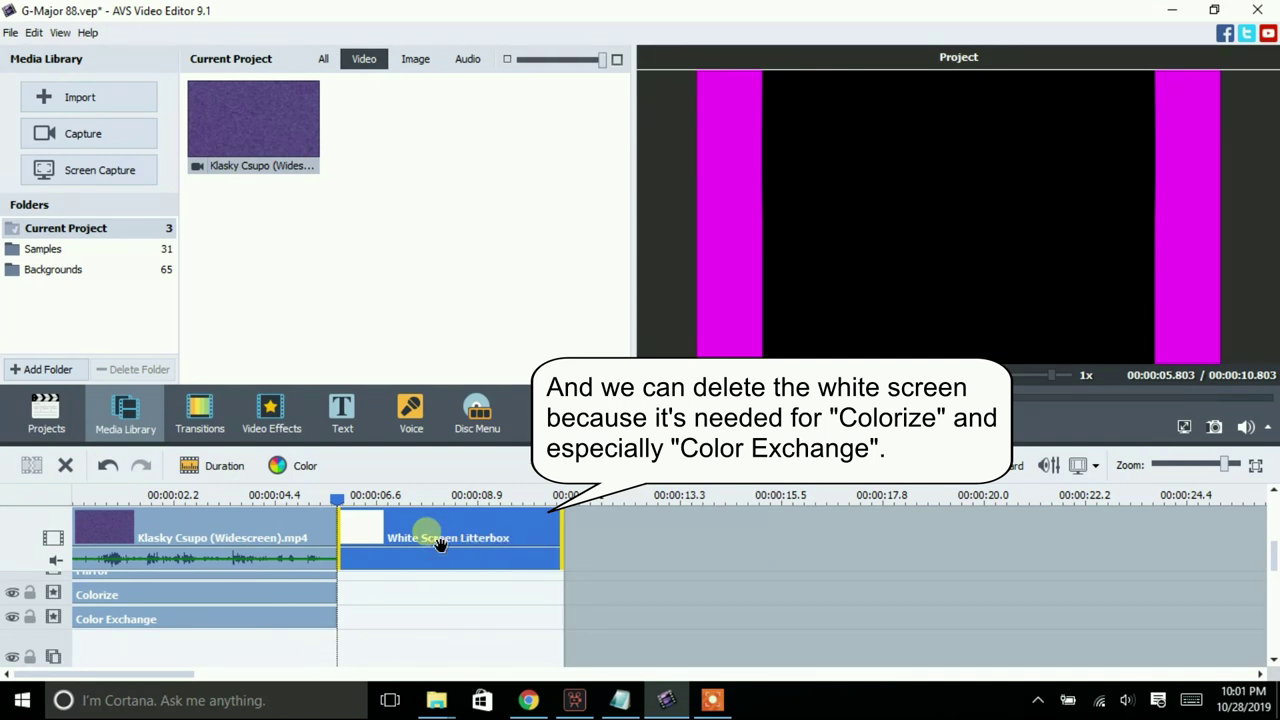
pyautogui.press('Delete')
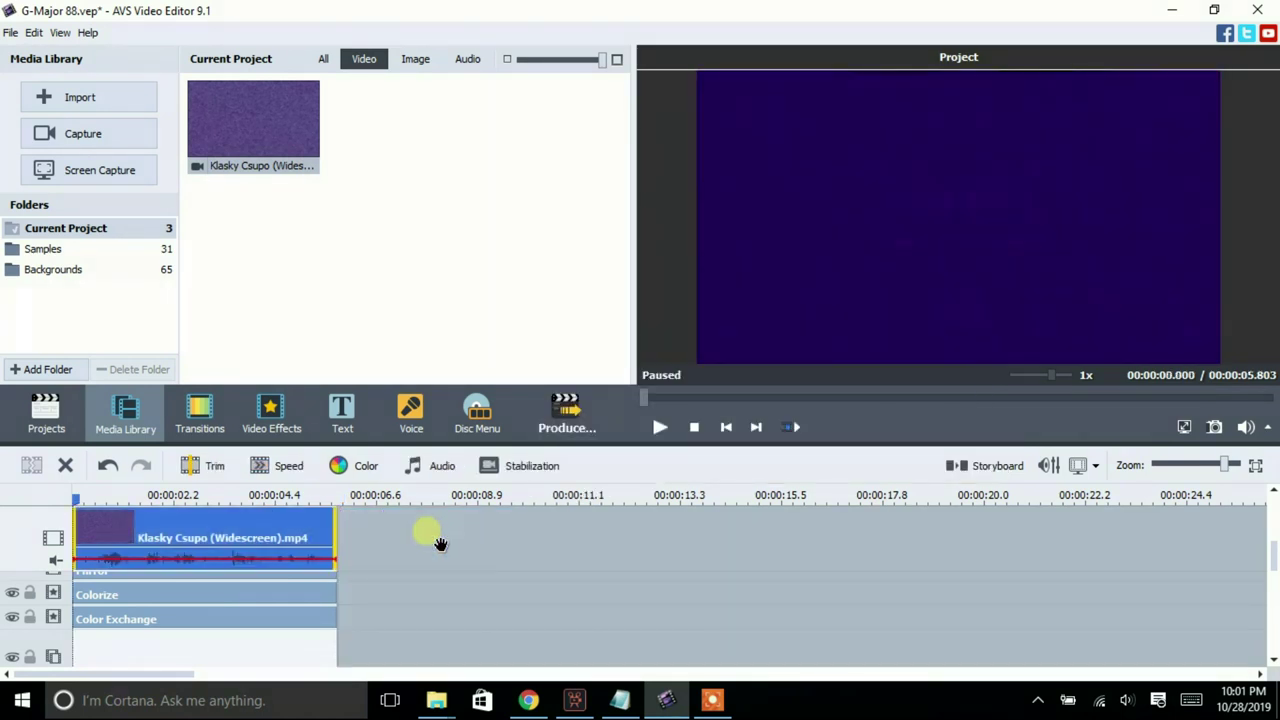
pyautogui.moveTo(1275, 555); pyautogui.dragTo(1275, 640)
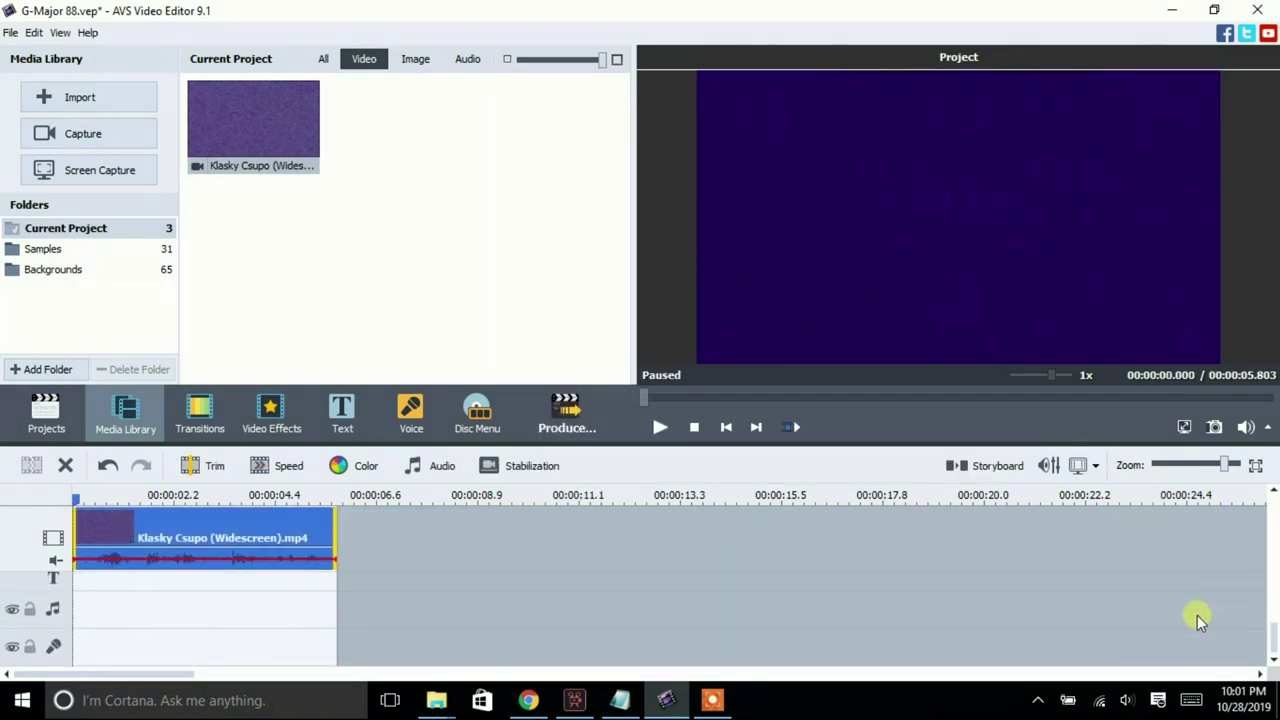
pyautogui.moveTo(265, 128); pyautogui.dragTo(90, 615)
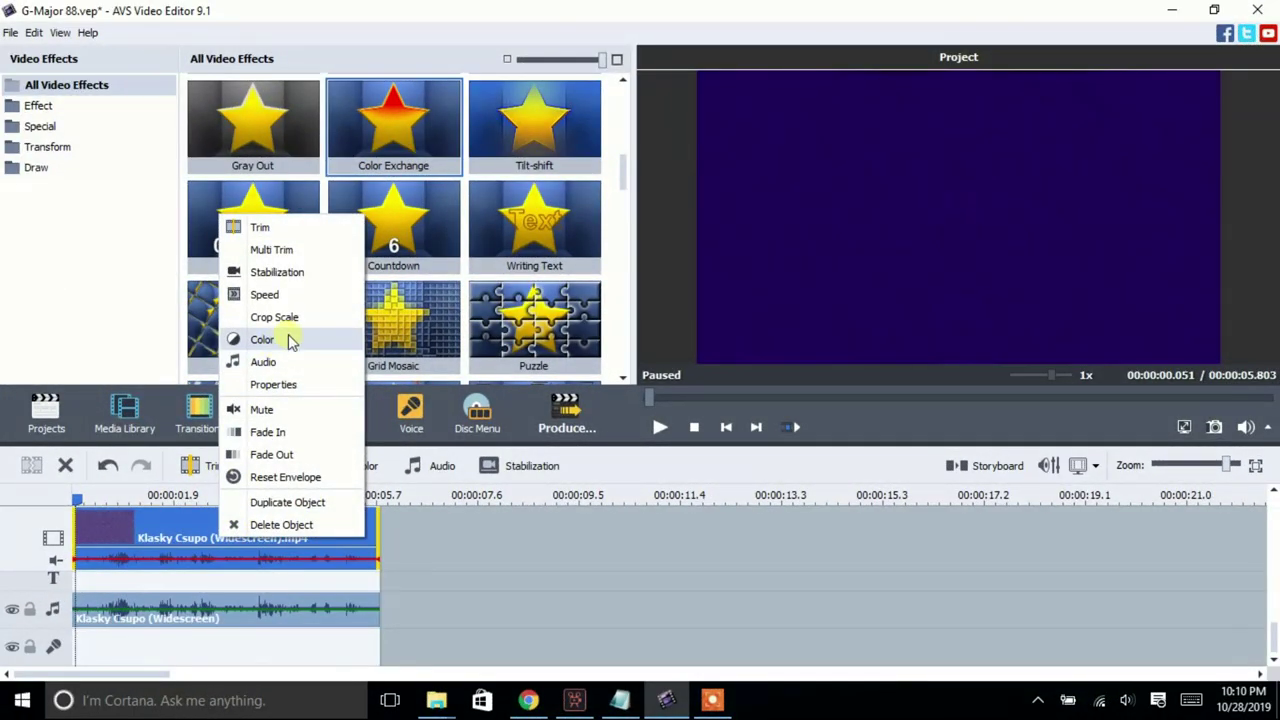
# Apply Pitch Shift with a rate of 85 to the audio of the Klasky Csupo (Widescreen) video clip
pyautogui.click(286, 378)
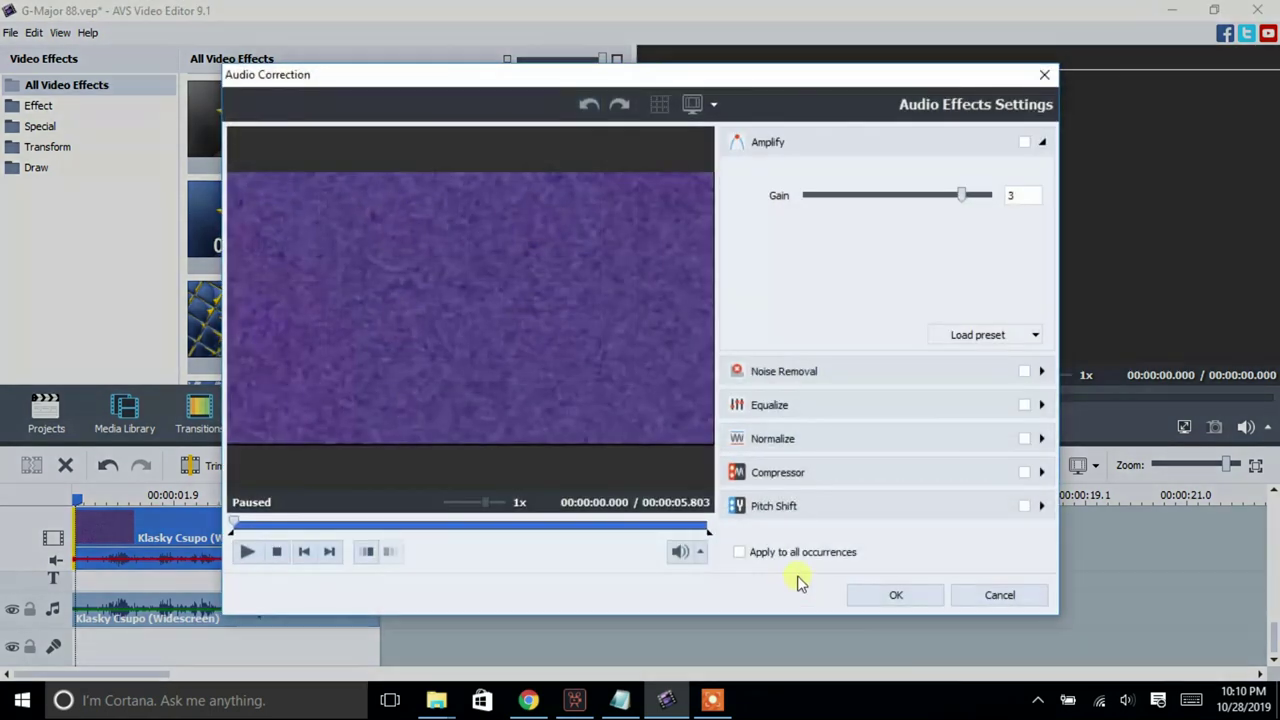
pyautogui.click(851, 505)
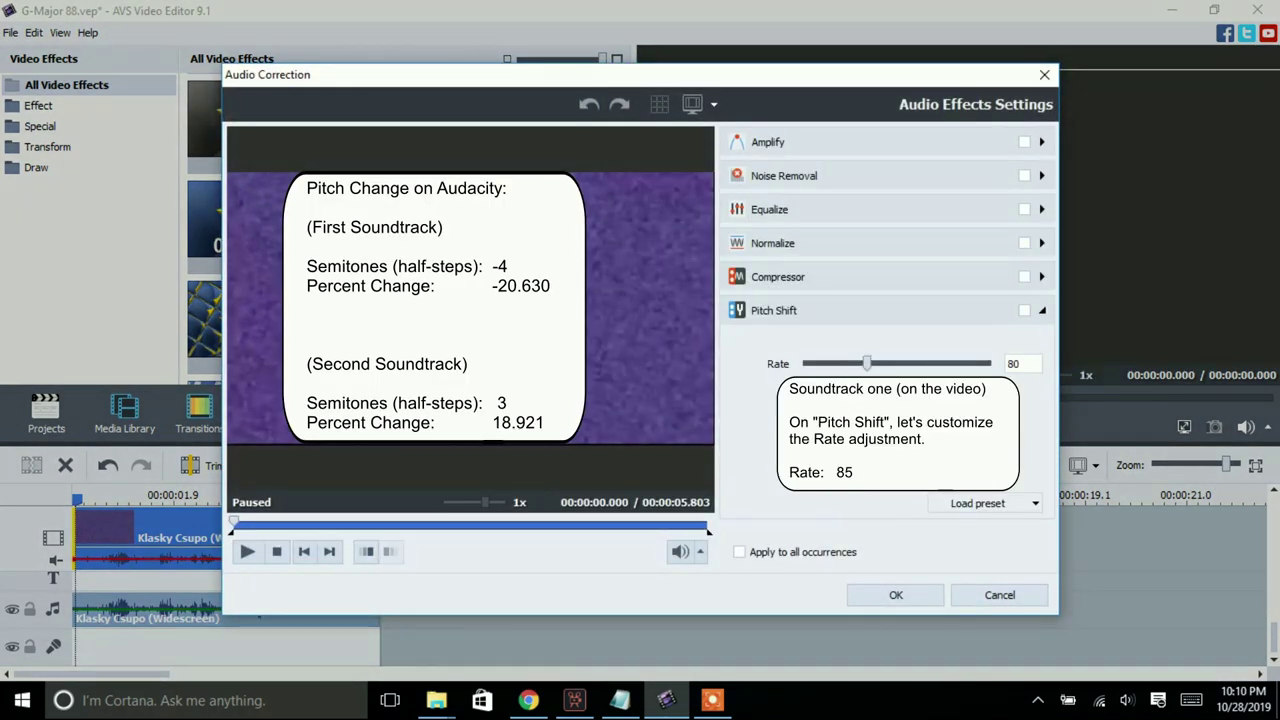
pyautogui.moveTo(866, 367); pyautogui.dragTo(875, 368)
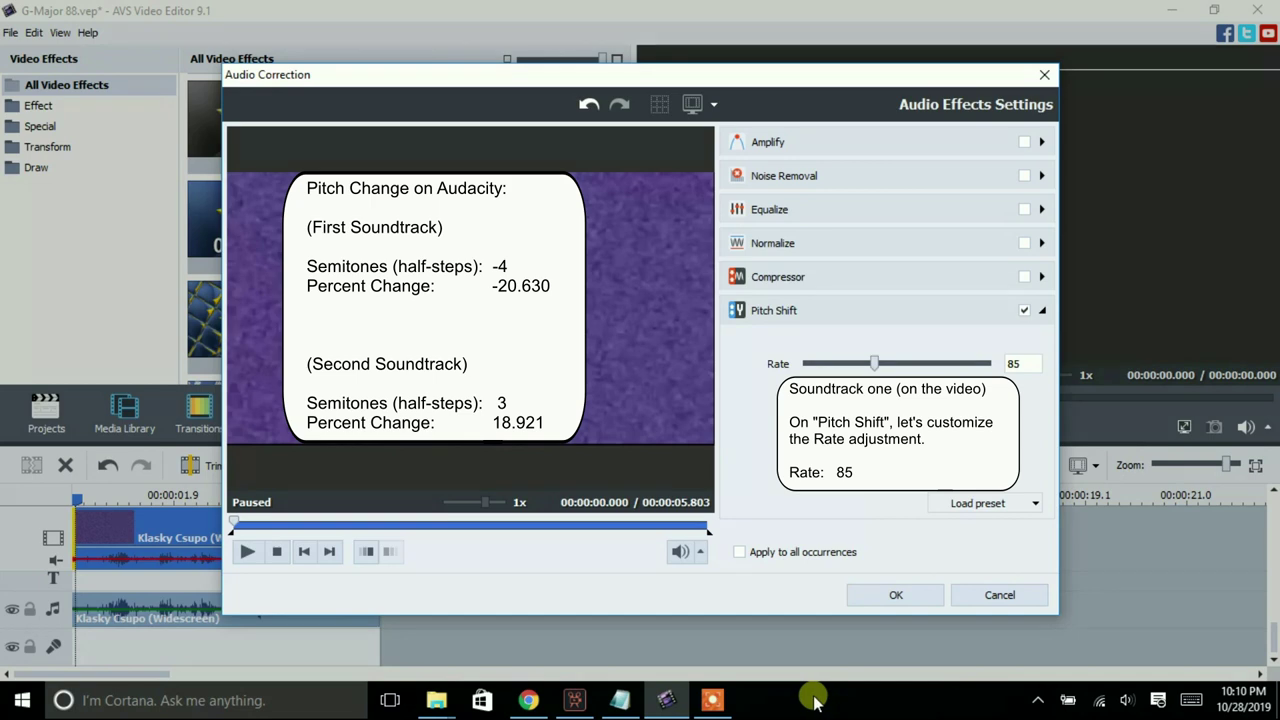
pyautogui.click(880, 596)
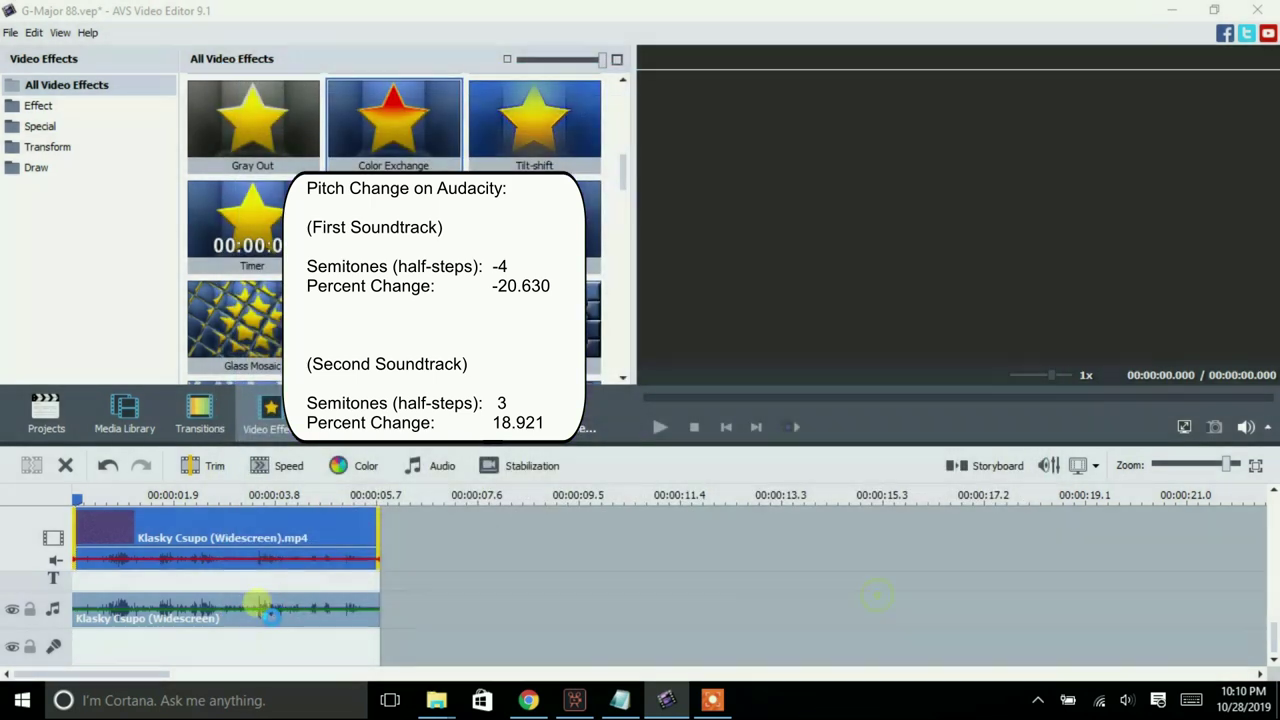
# Apply Pitch Shift with a rate of 127 to the Klasky Csupo (Widescreen) clip on the audio track
pyautogui.rightClick(213, 610)
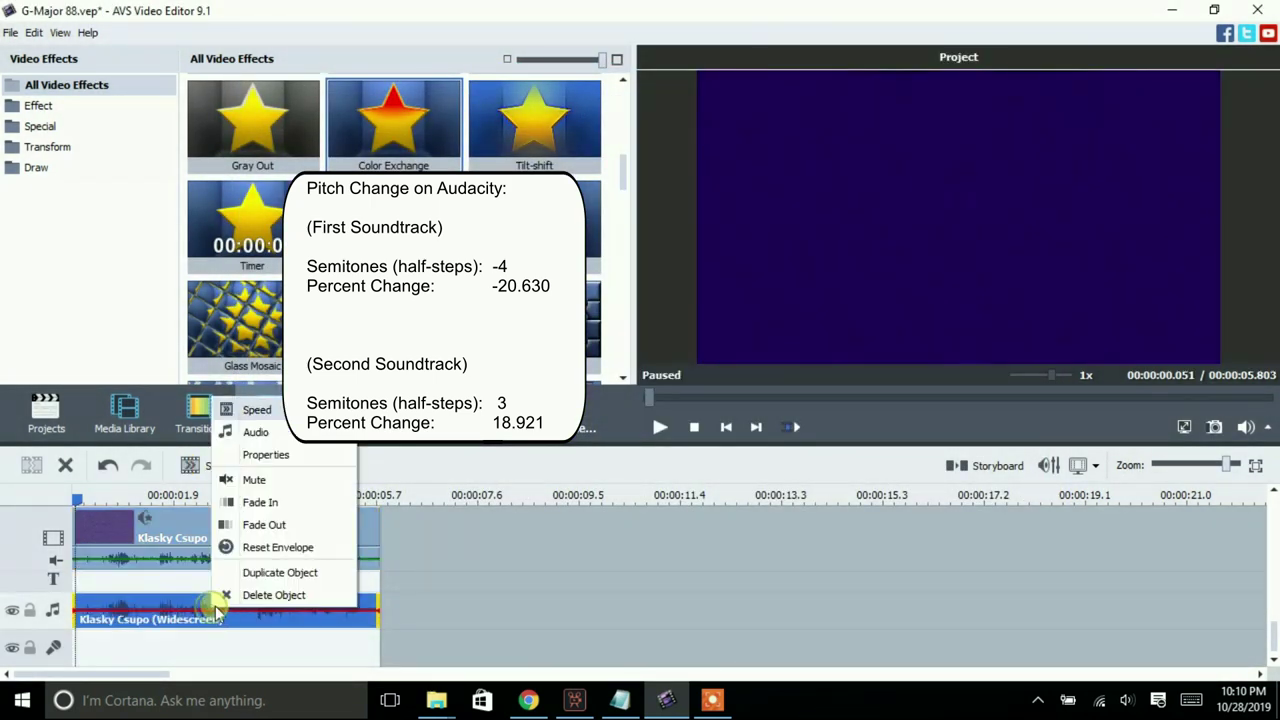
pyautogui.click(262, 436)
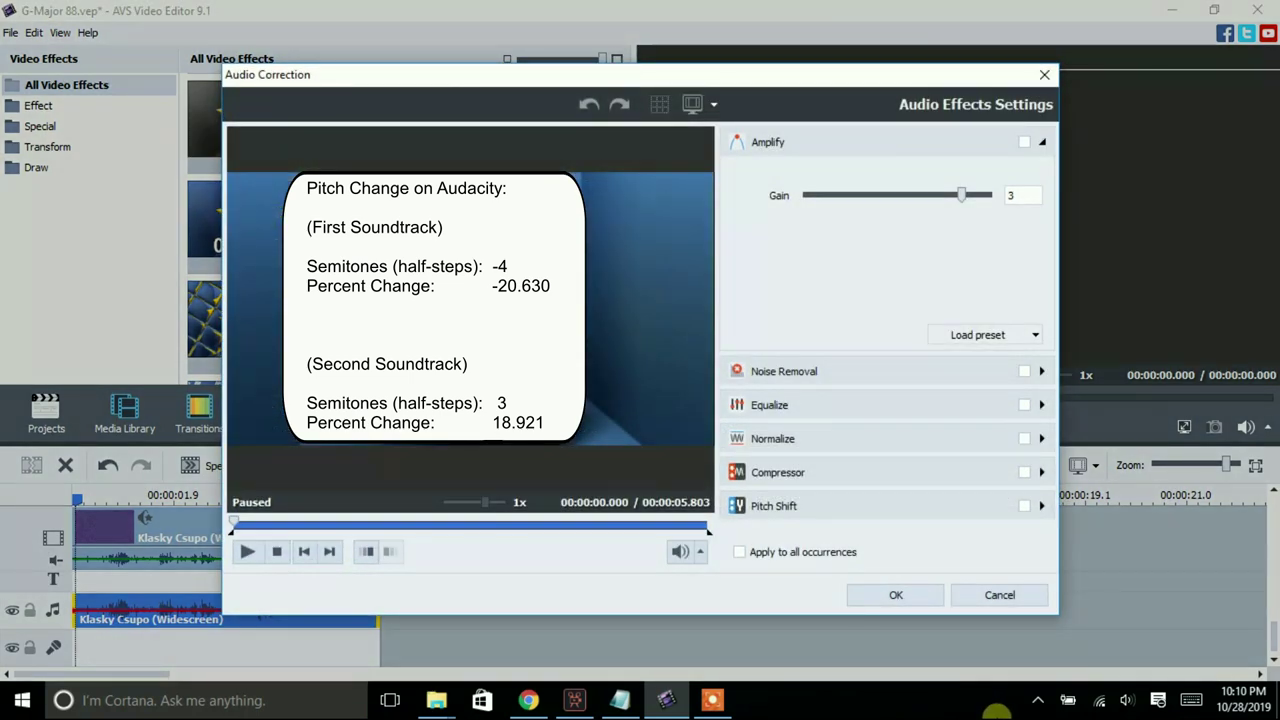
pyautogui.click(912, 507)
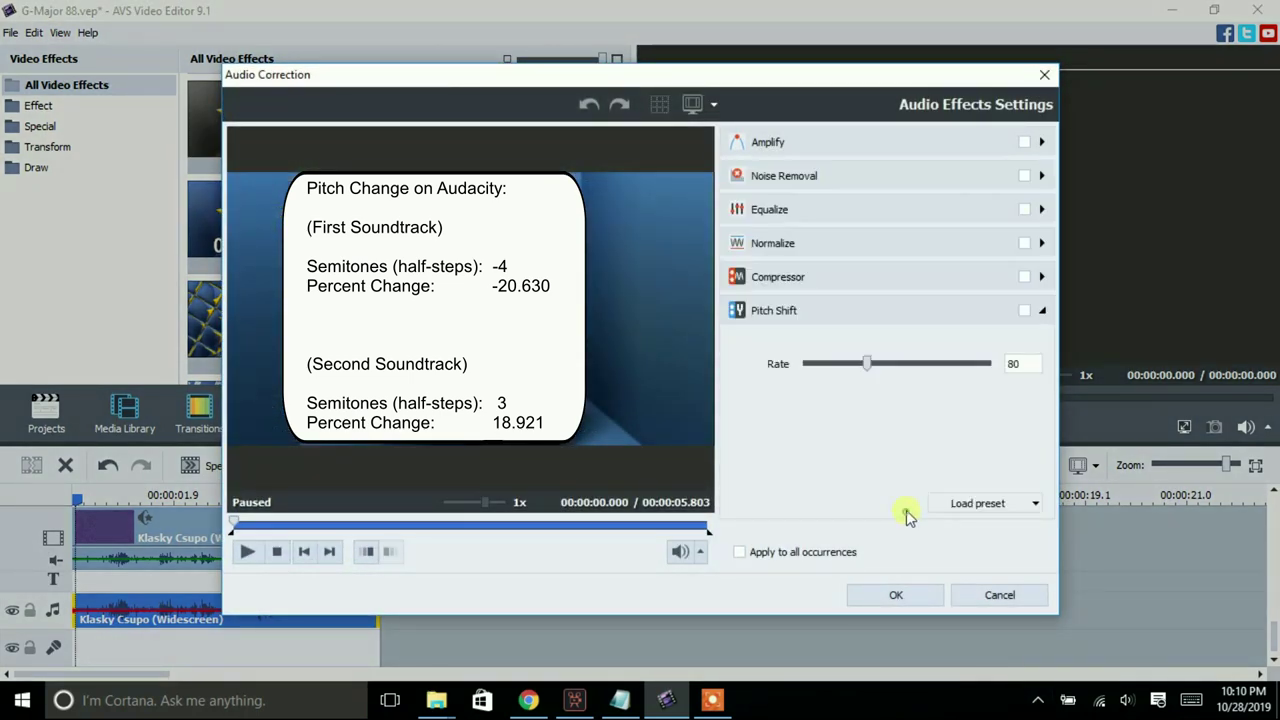
pyautogui.moveTo(863, 368); pyautogui.dragTo(930, 368)
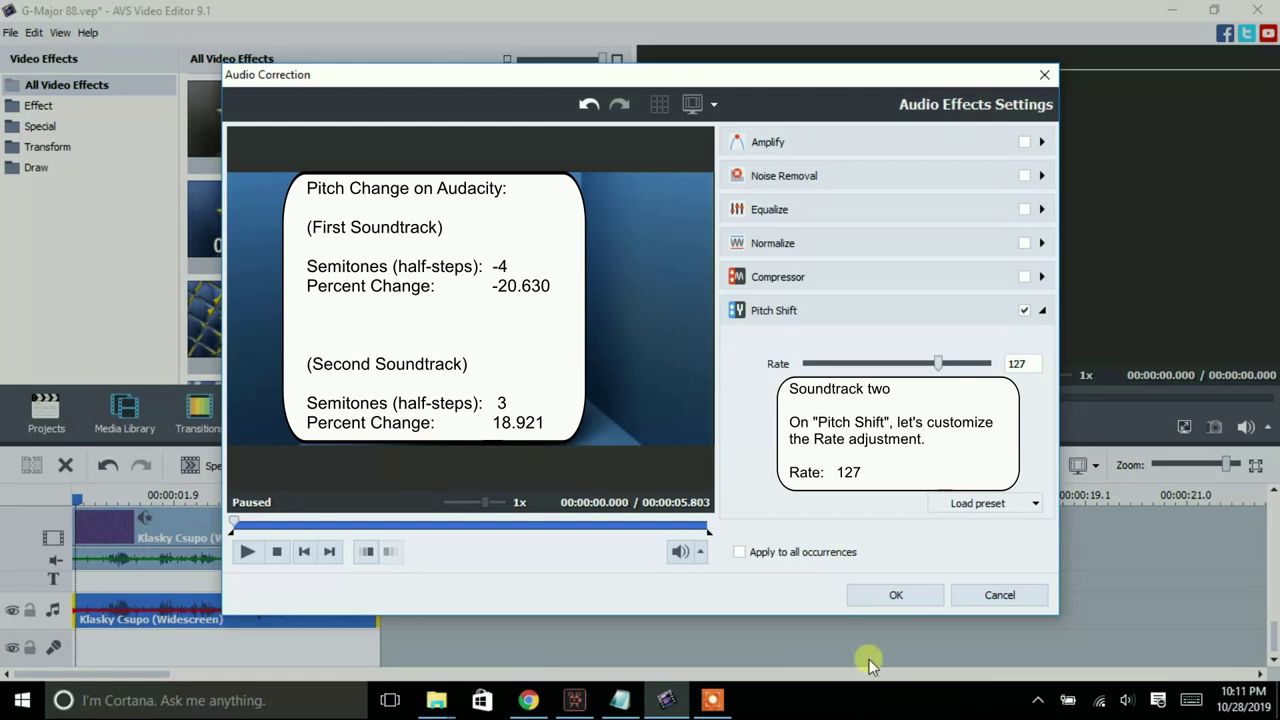
pyautogui.click(877, 598)
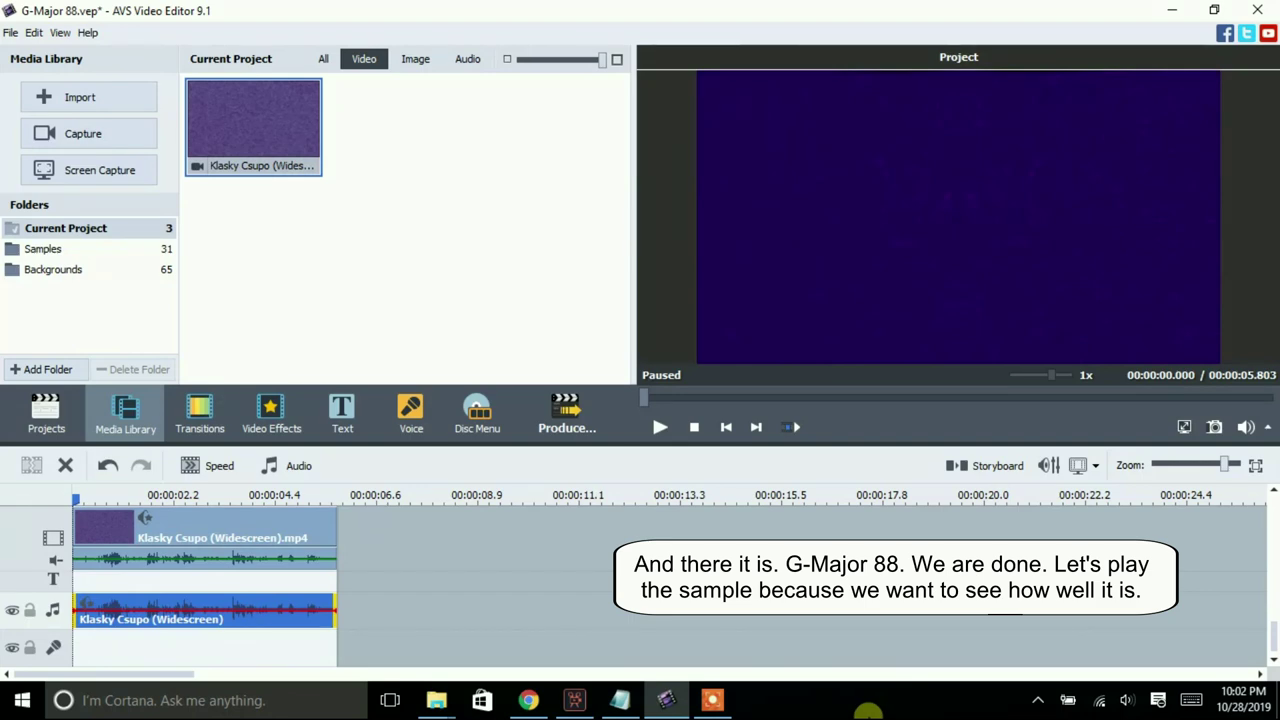
# Play the project to check the finished effect, then stop playback
pyautogui.click(660, 428)
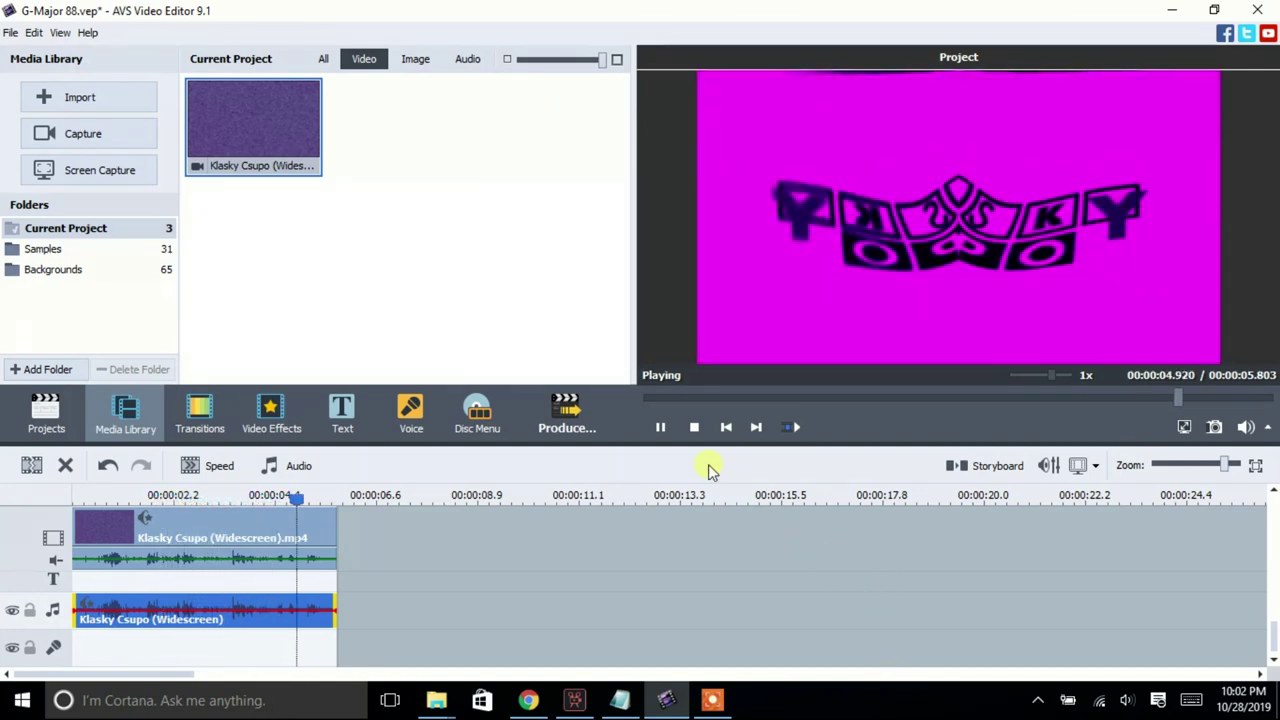
pyautogui.click(694, 428)
pyautogui.click(711, 700)
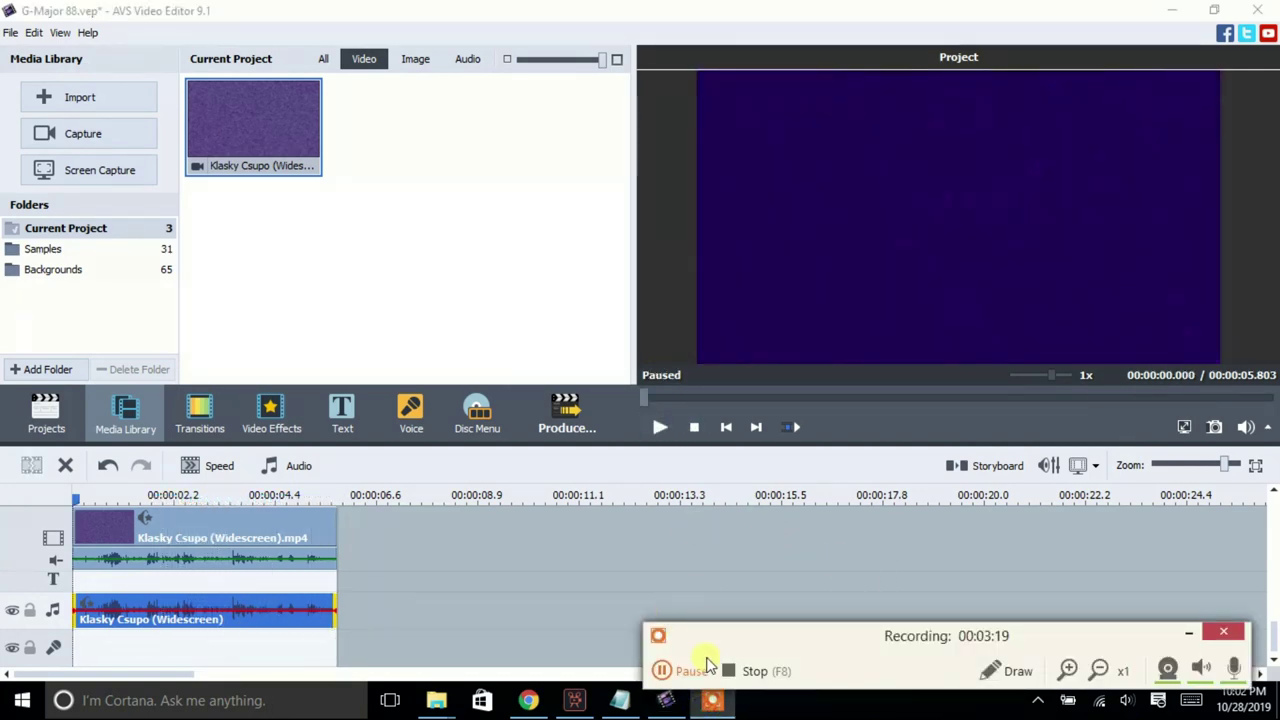
pyautogui.click(664, 671)
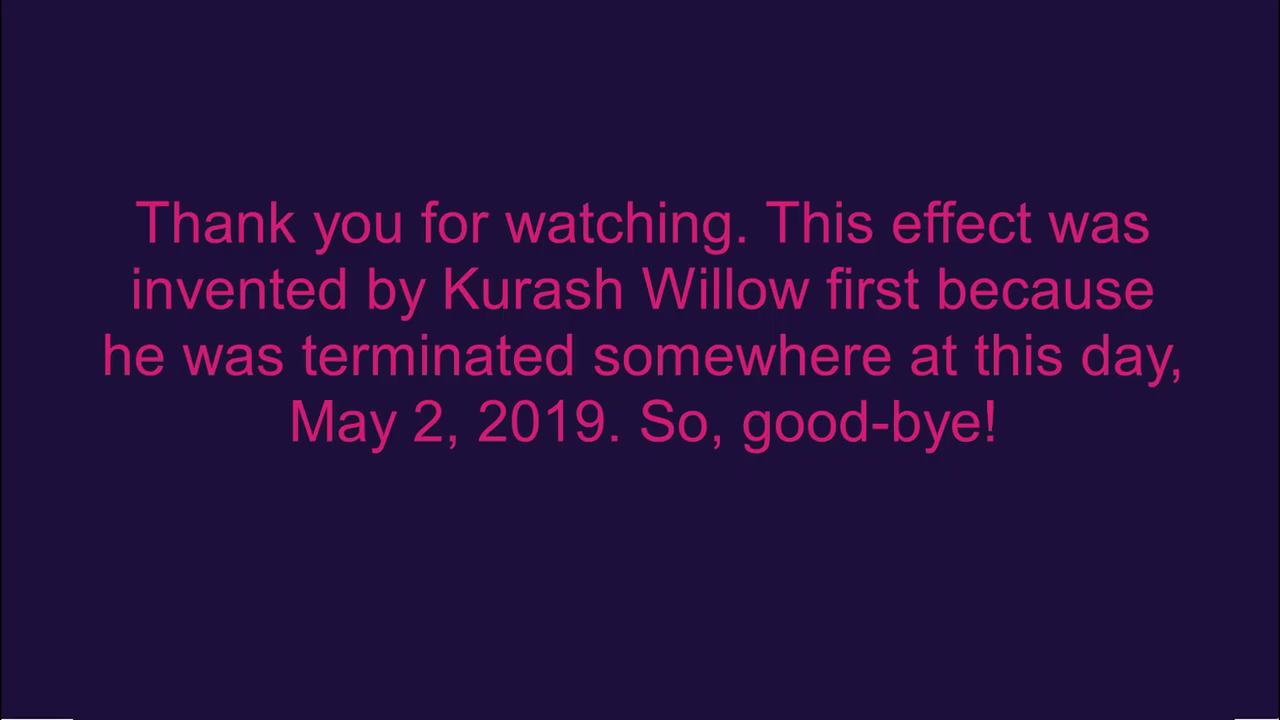